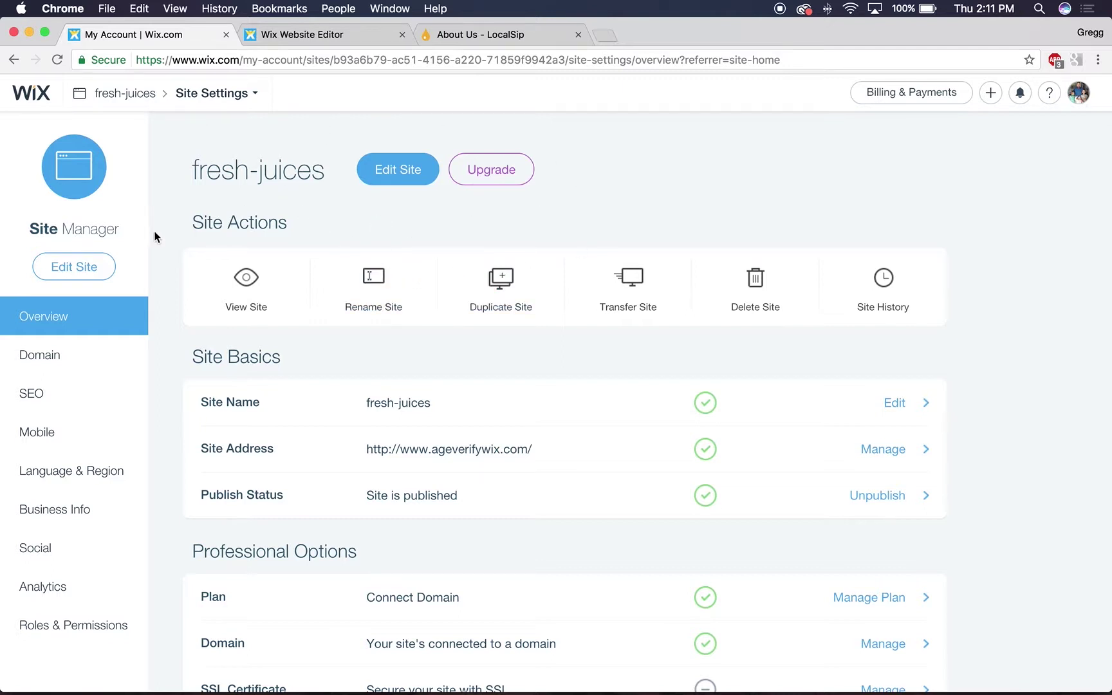
# Step: Switch to the Wix site editor and show the Imbibe Brewing site's pages list
pyautogui.click(524, 31)
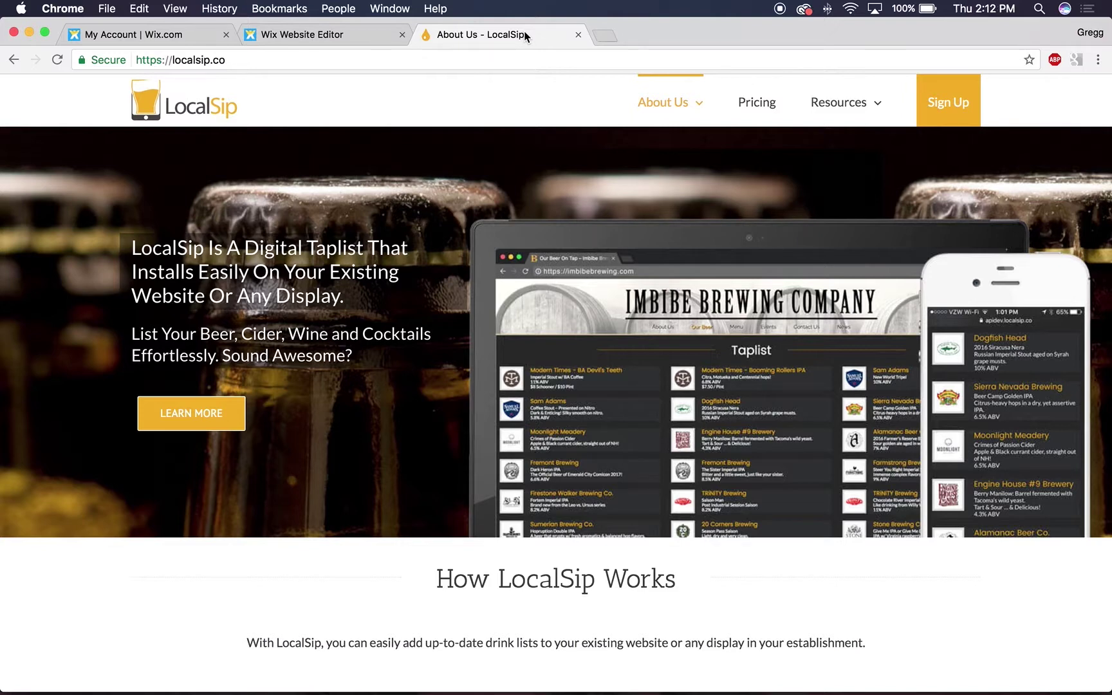
pyautogui.click(144, 37)
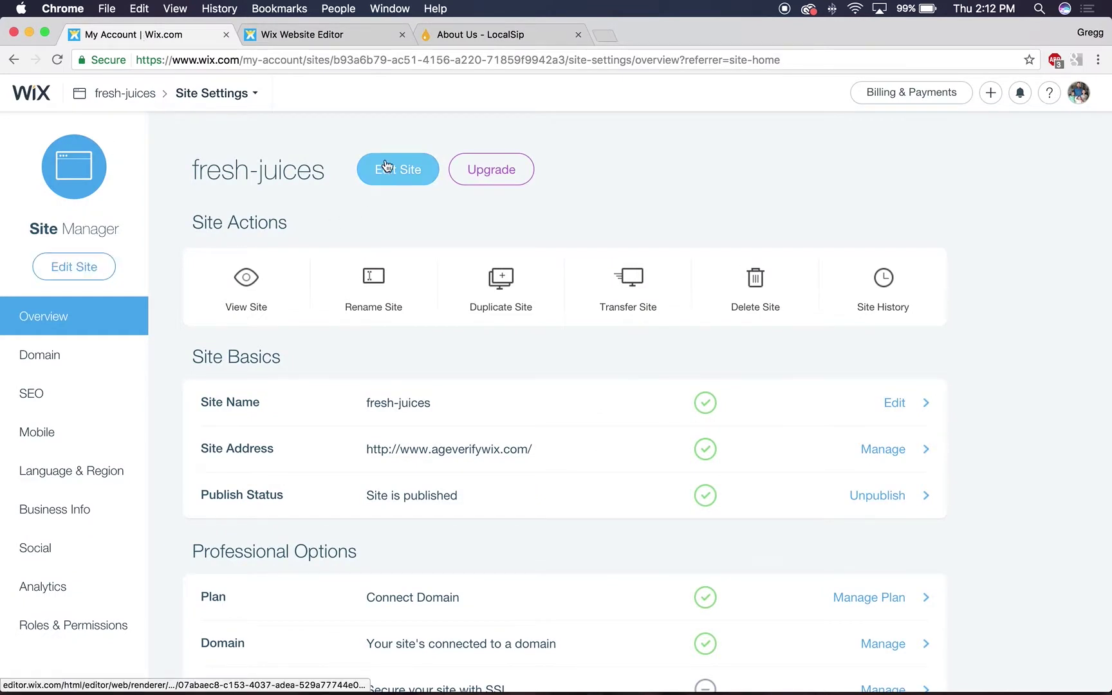
pyautogui.click(347, 38)
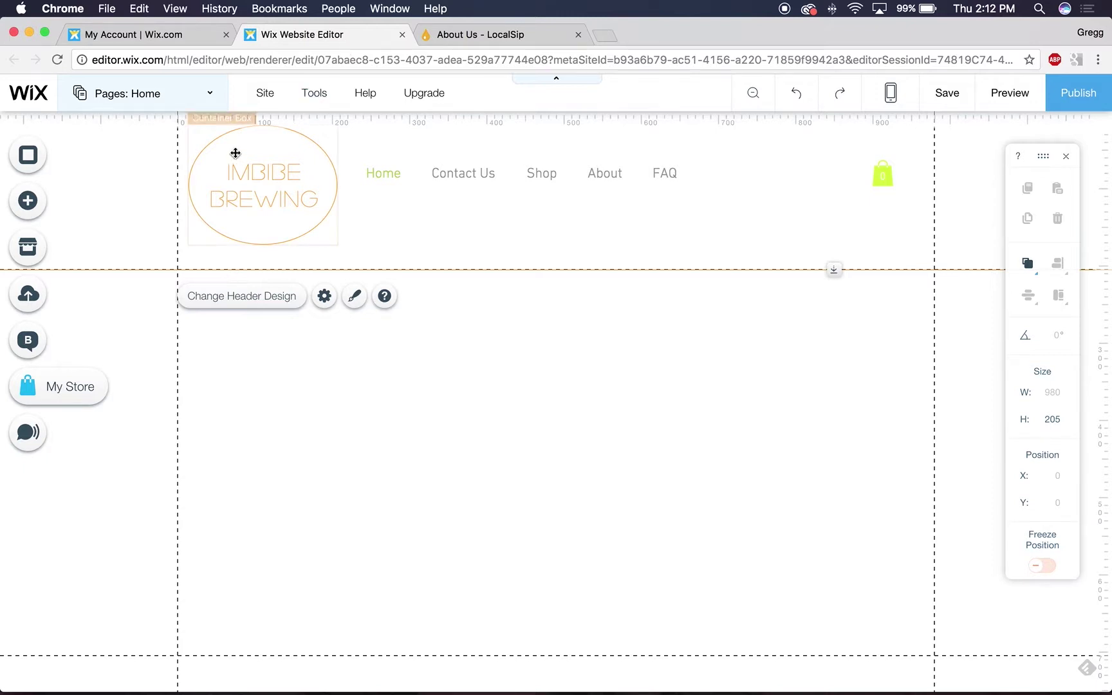
pyautogui.click(211, 96)
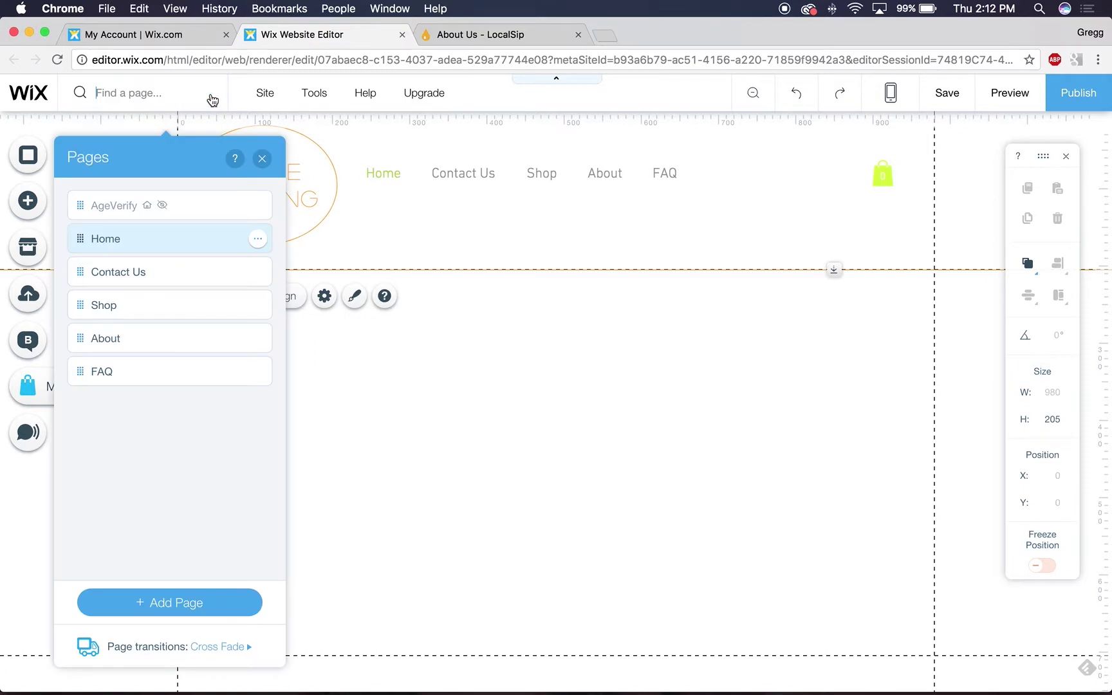
# Step: Add a new blank page named 'Taplist'
pyautogui.click(154, 606)
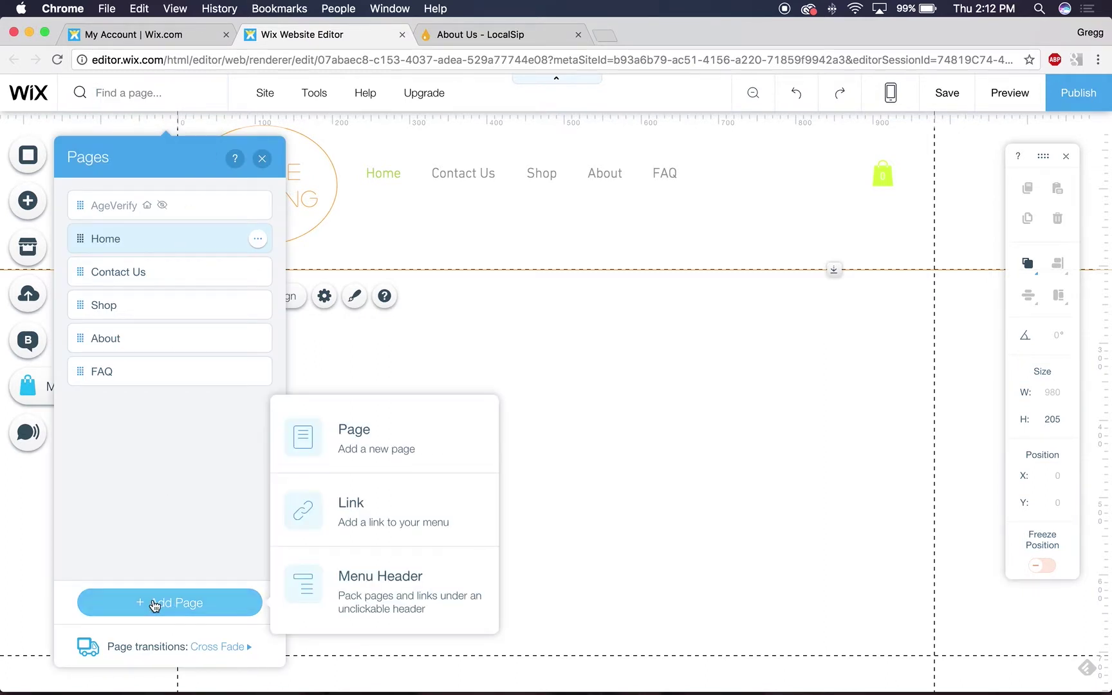
pyautogui.click(368, 452)
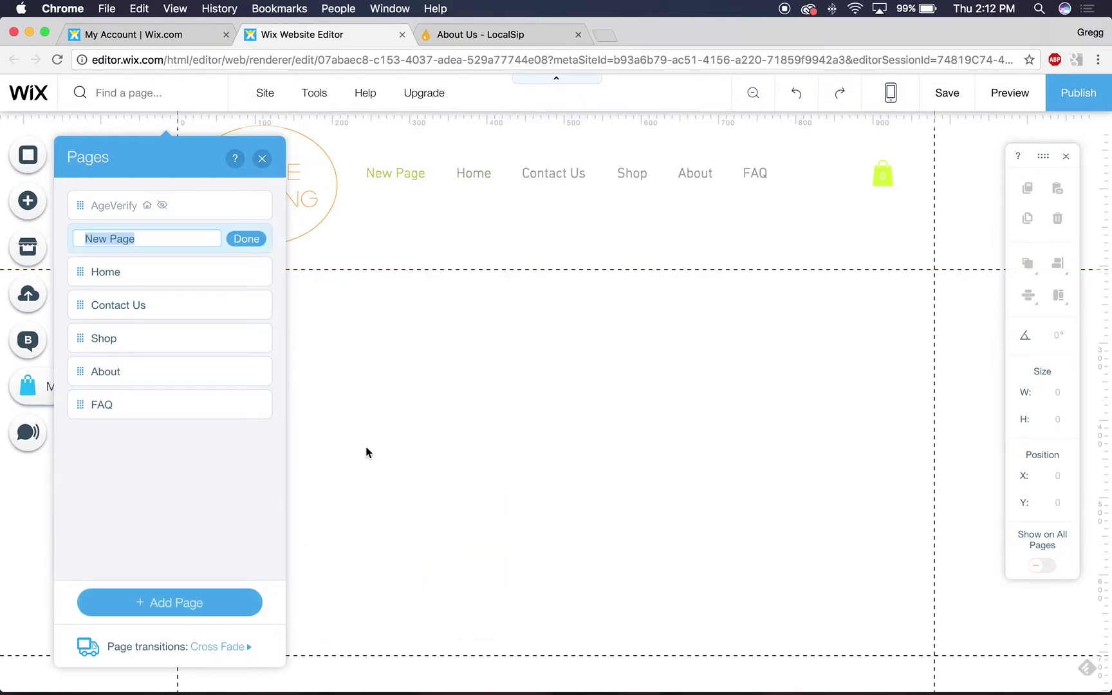
pyautogui.write('Taplist')
pyautogui.click(245, 240)
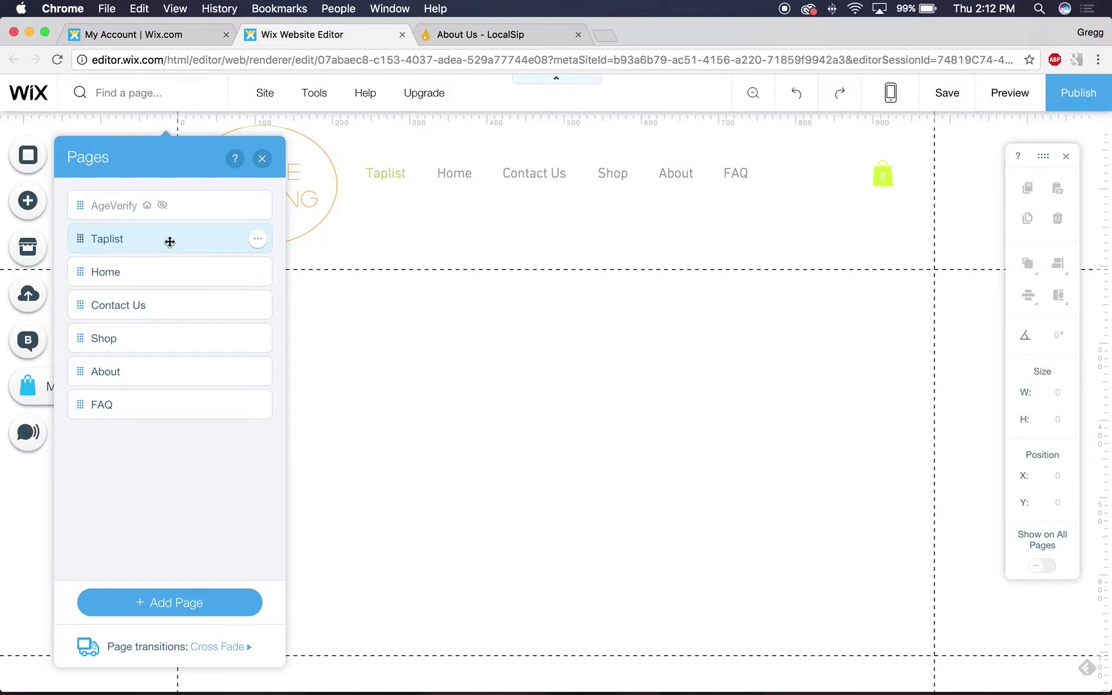
# Step: Reorder the pages so Taplist sits last, after FAQ, and show it for editing
pyautogui.moveTo(172, 242); pyautogui.dragTo(129, 404)
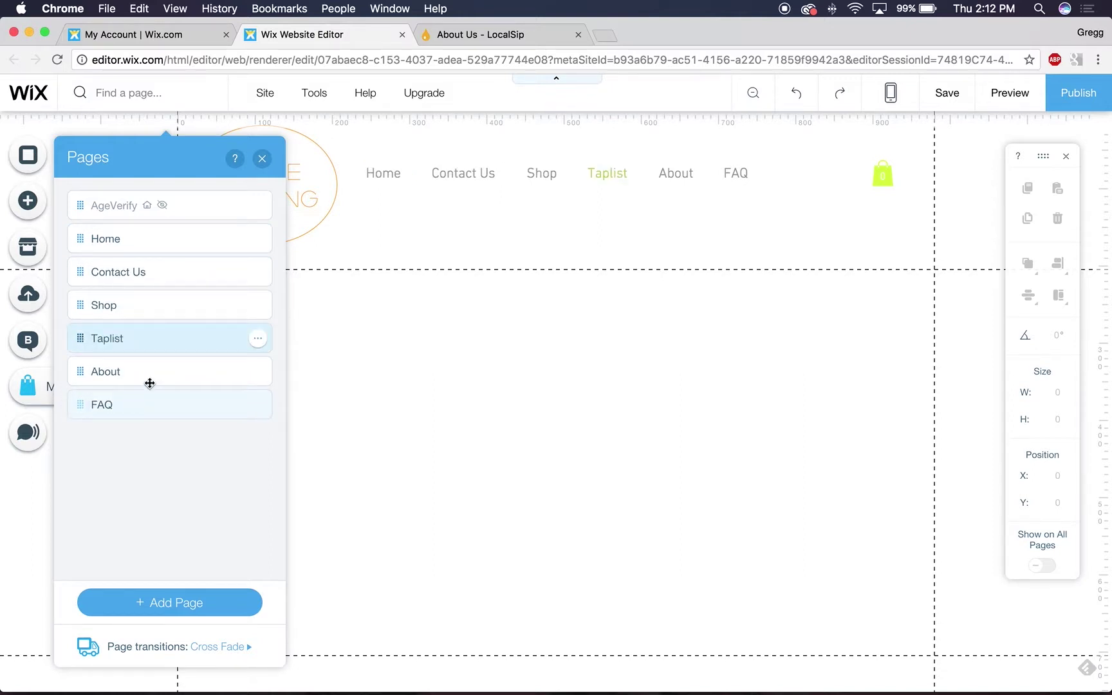
pyautogui.moveTo(130, 341); pyautogui.dragTo(99, 340)
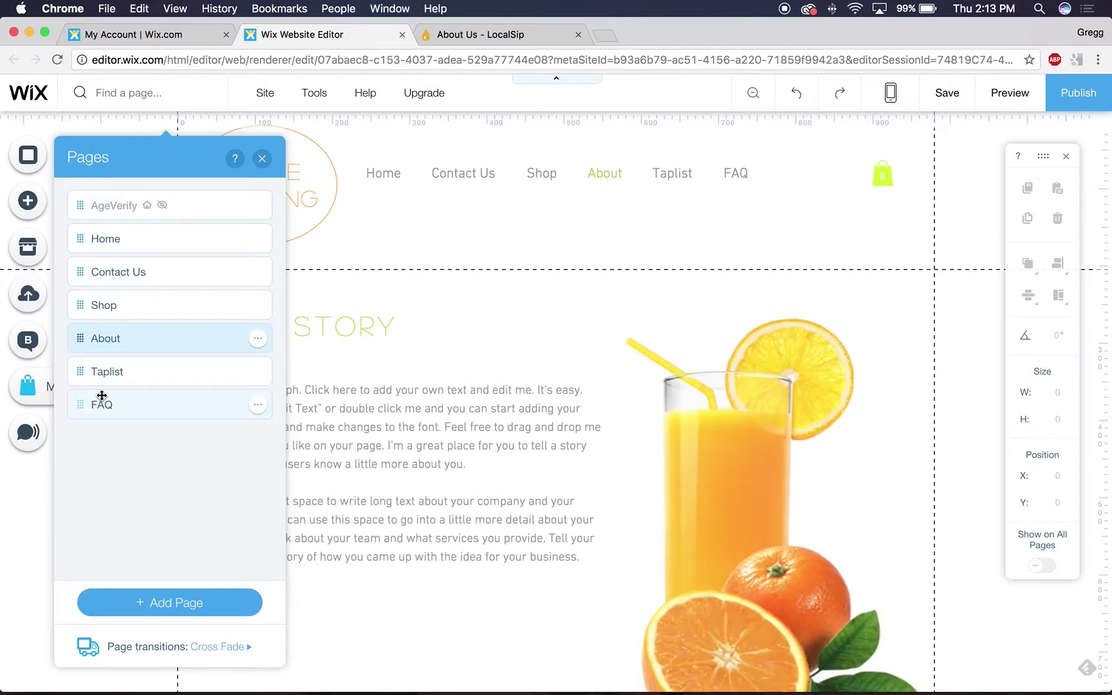
pyautogui.moveTo(102, 394); pyautogui.dragTo(99, 355)
pyautogui.click(107, 402)
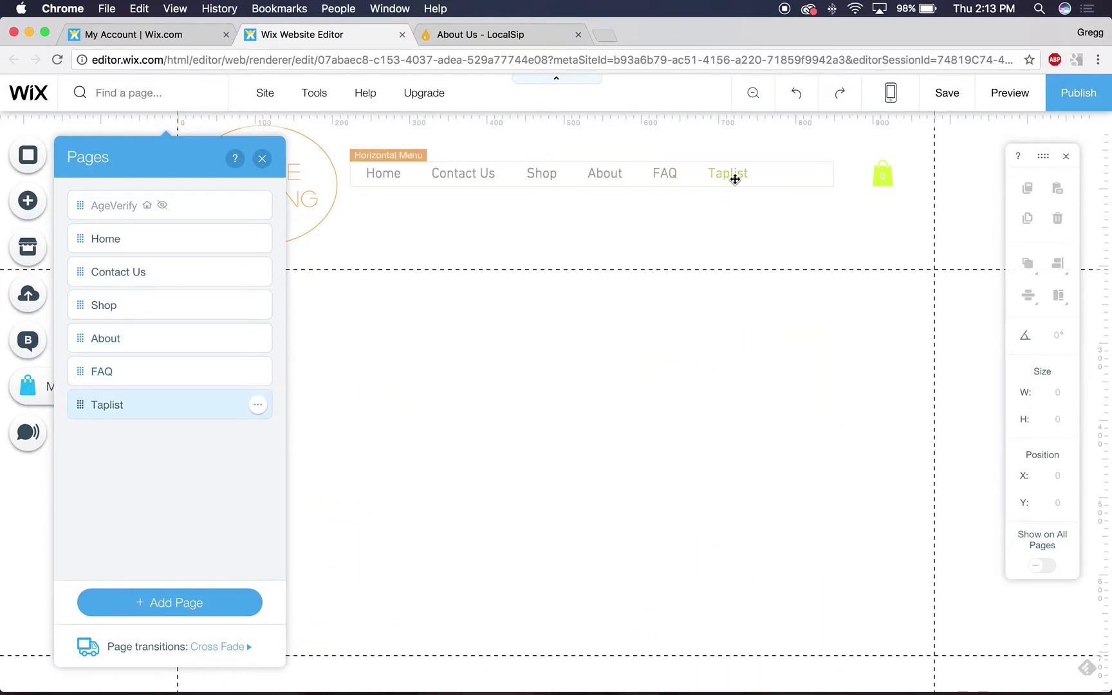
# Step: Review Taplist's Layouts, Permissions and SEO settings, then close settings and the pages list
pyautogui.click(257, 407)
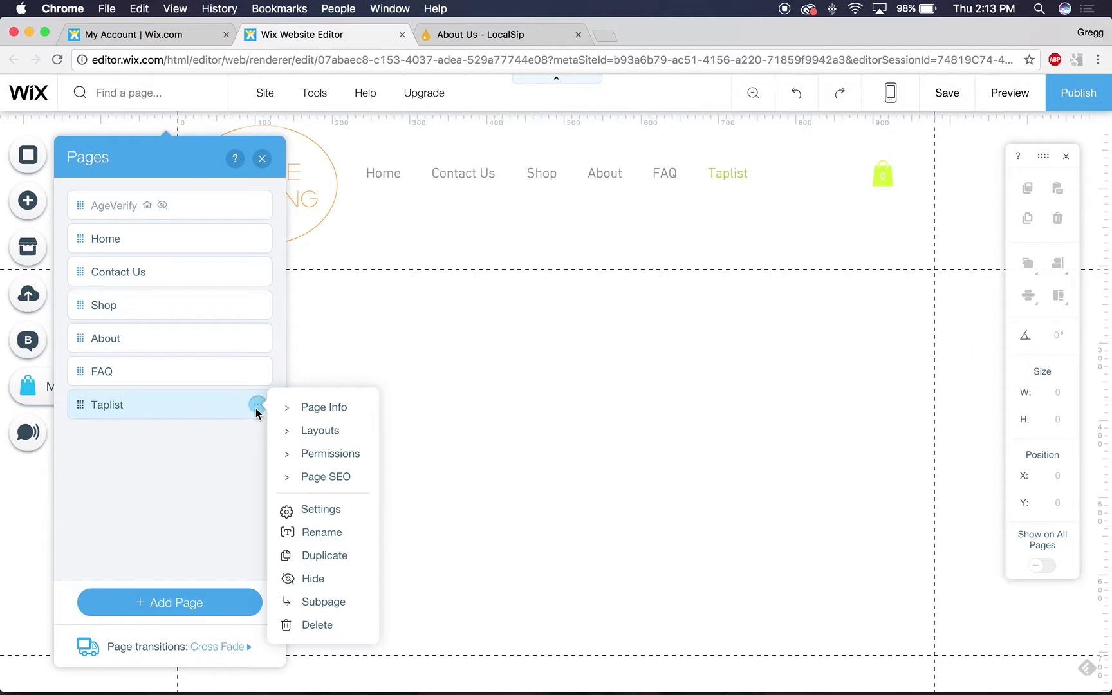
pyautogui.click(317, 509)
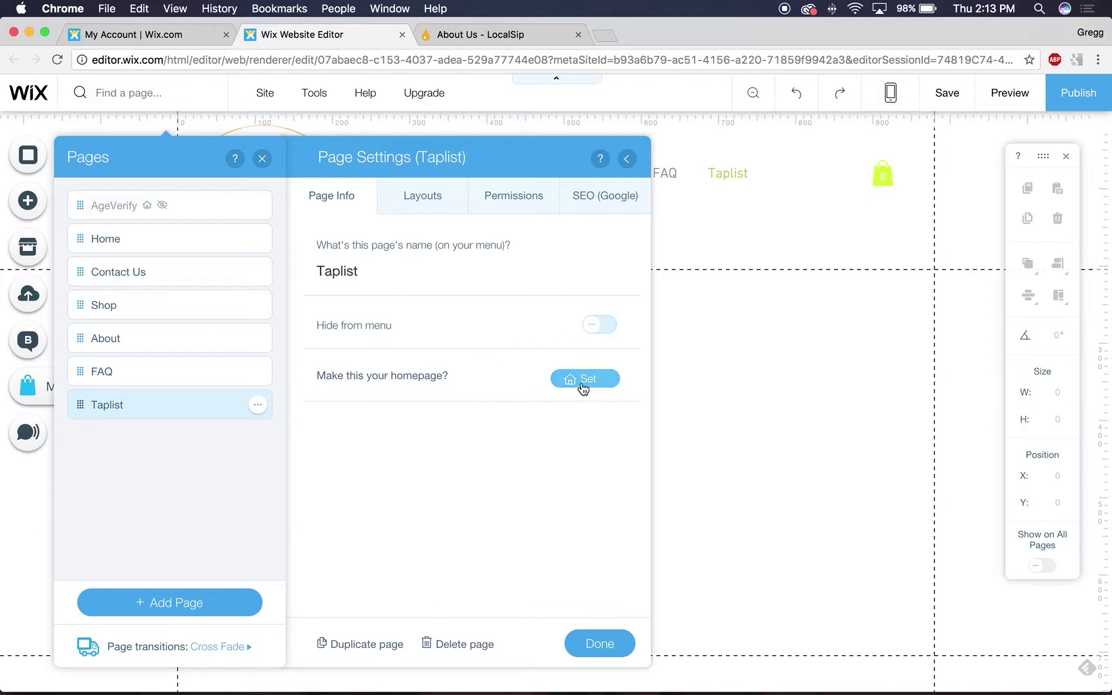
pyautogui.click(439, 210)
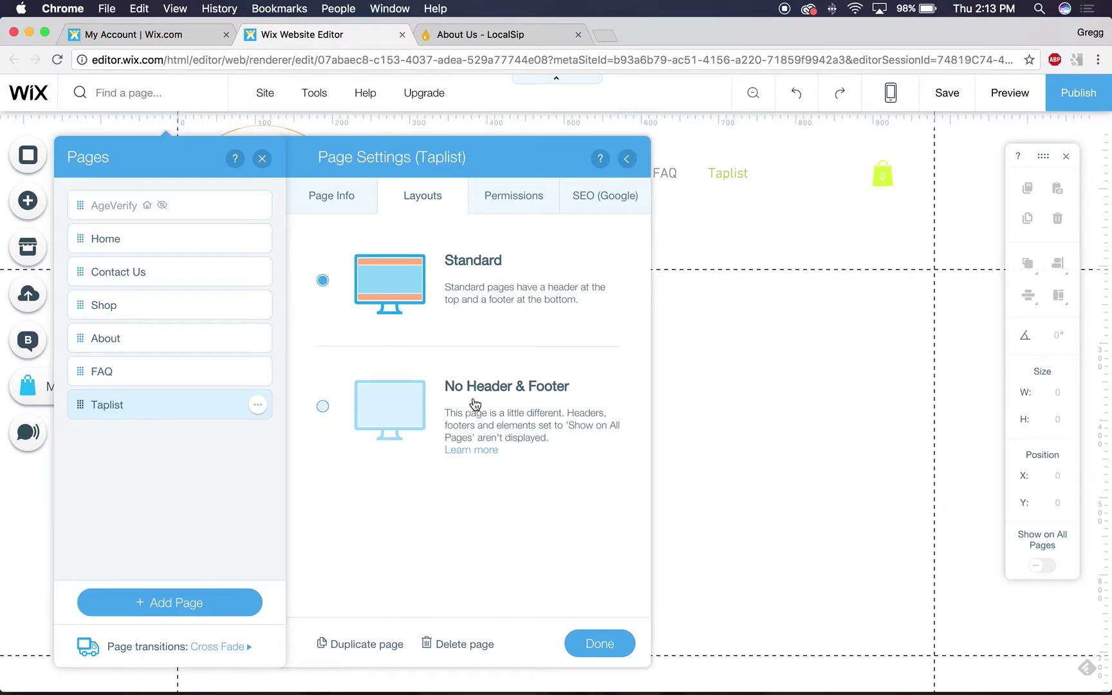
pyautogui.click(522, 200)
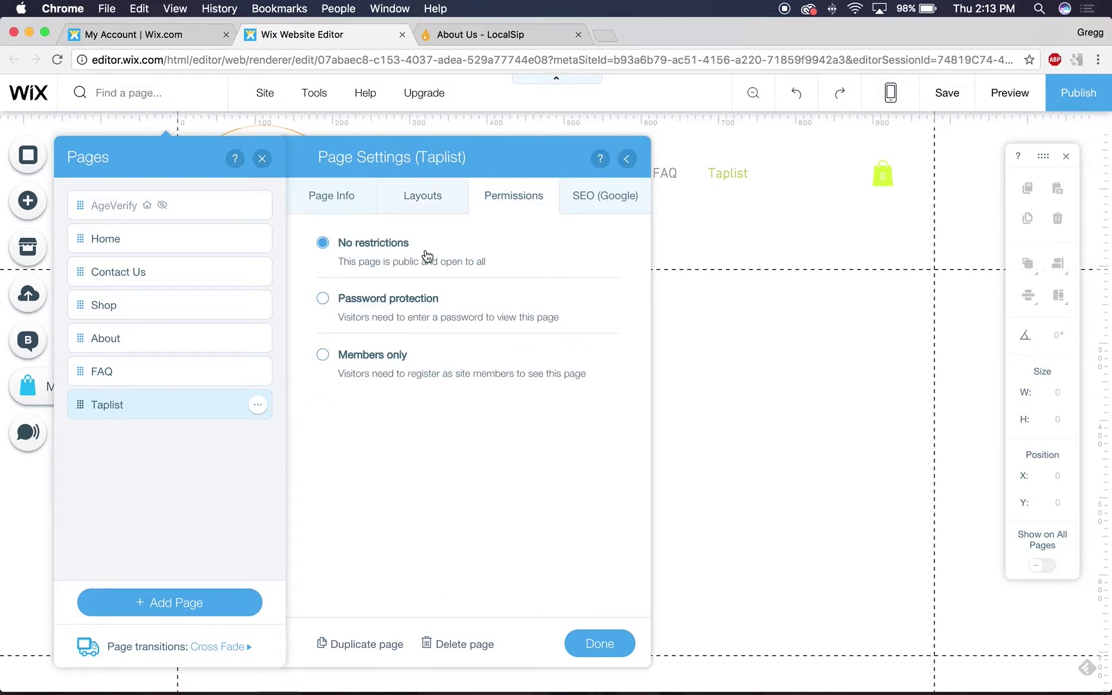
pyautogui.click(594, 204)
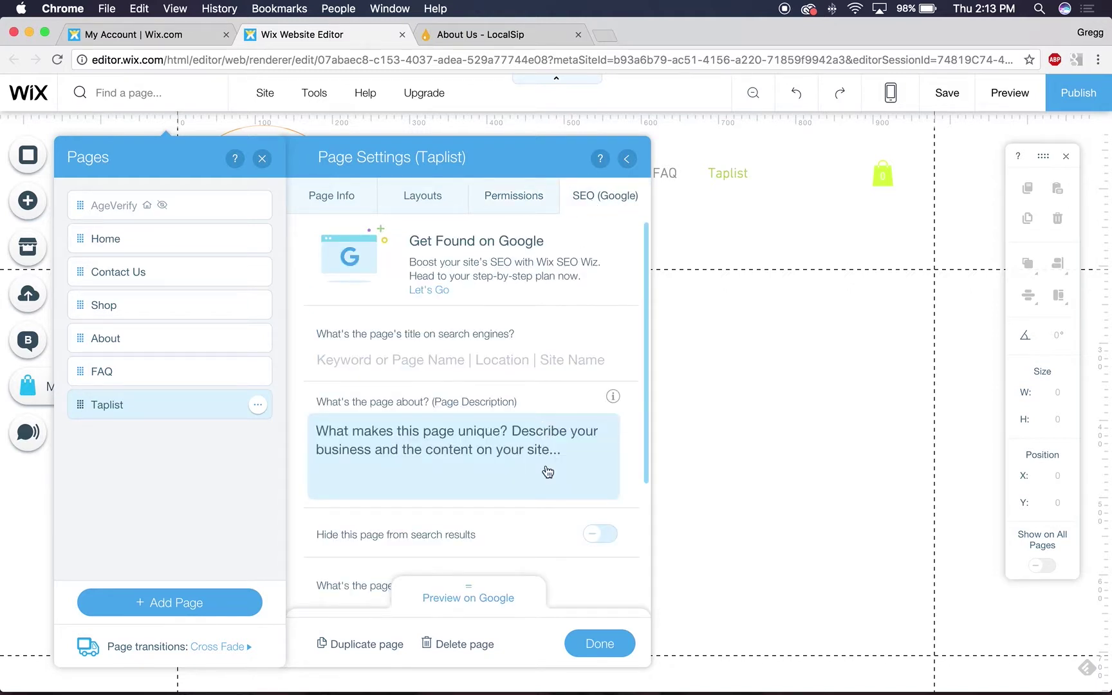
pyautogui.click(599, 644)
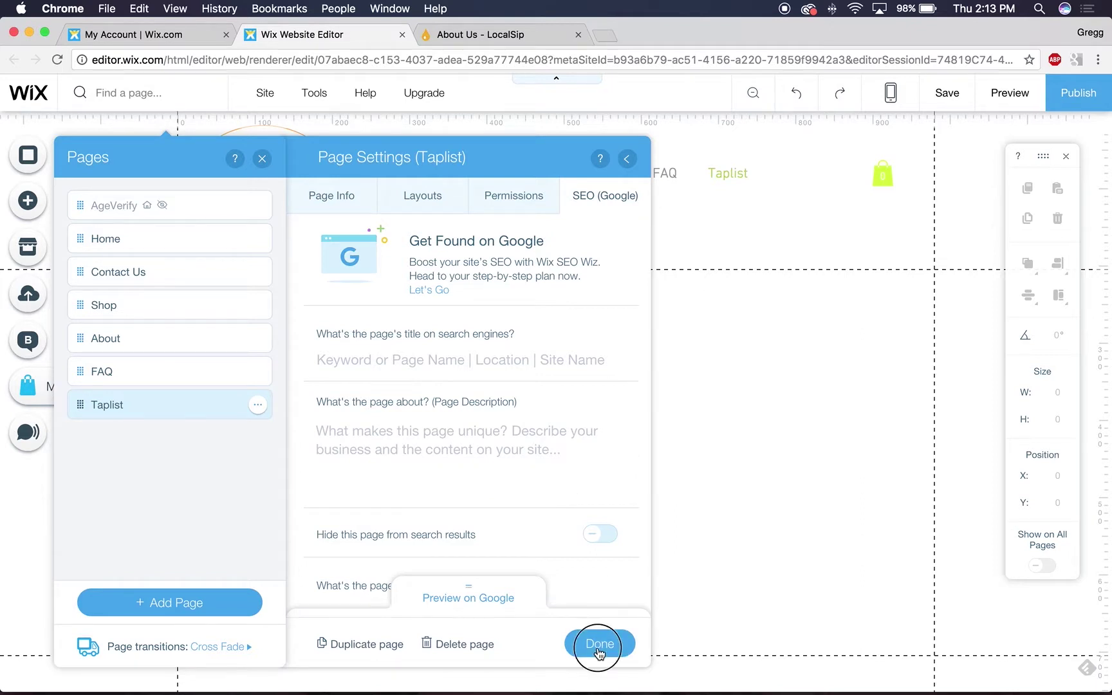
pyautogui.click(266, 165)
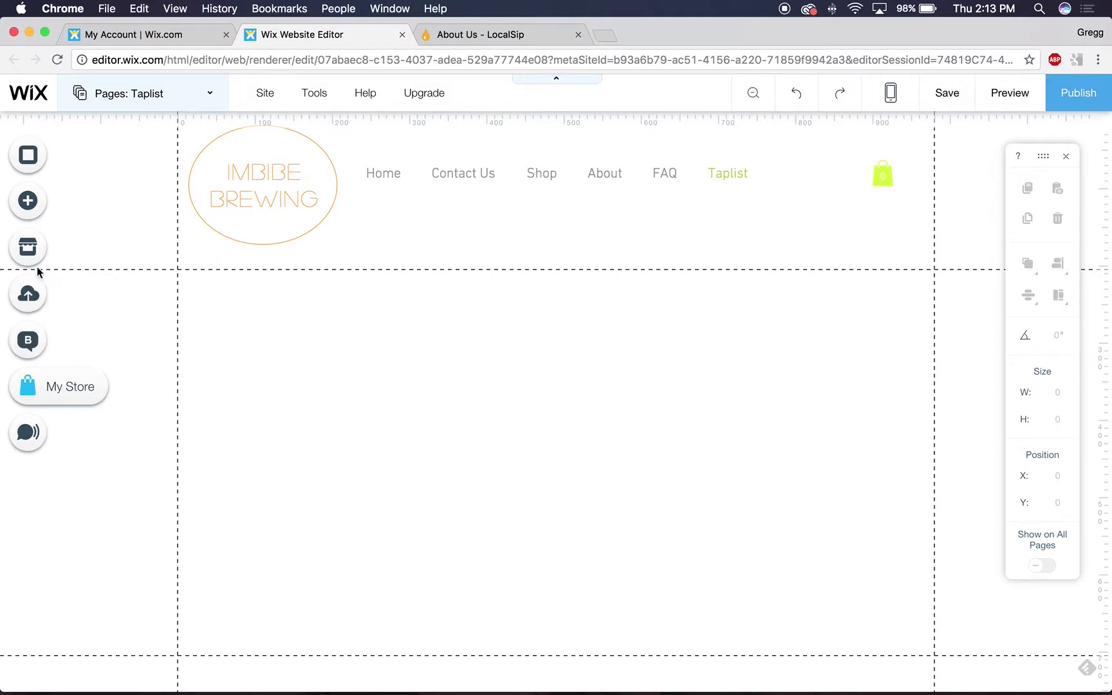
# Step: Add an HTML Code element from Add > More > HTML & Flash onto the Taplist page
pyautogui.click(29, 203)
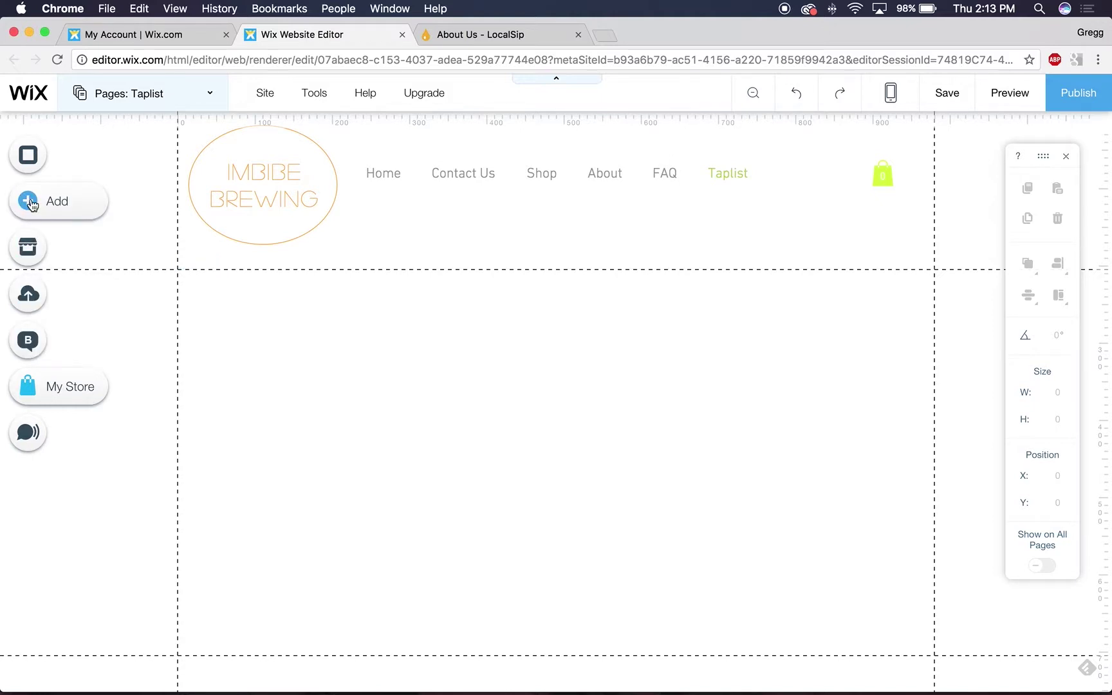
pyautogui.click(96, 354)
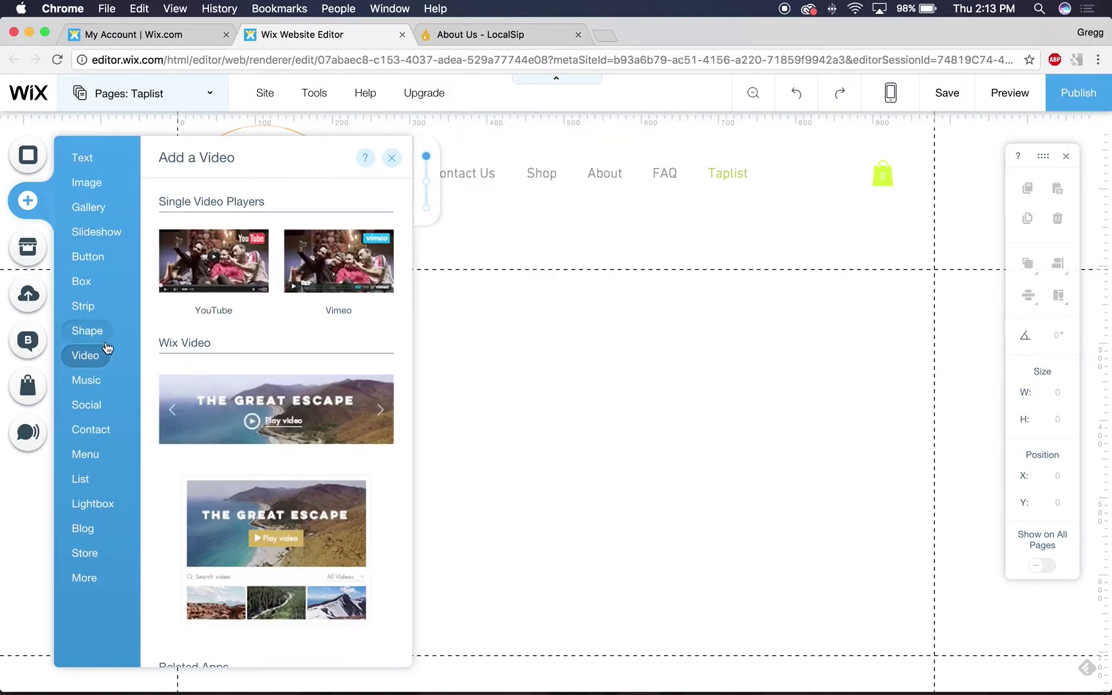
pyautogui.click(87, 554)
pyautogui.click(88, 576)
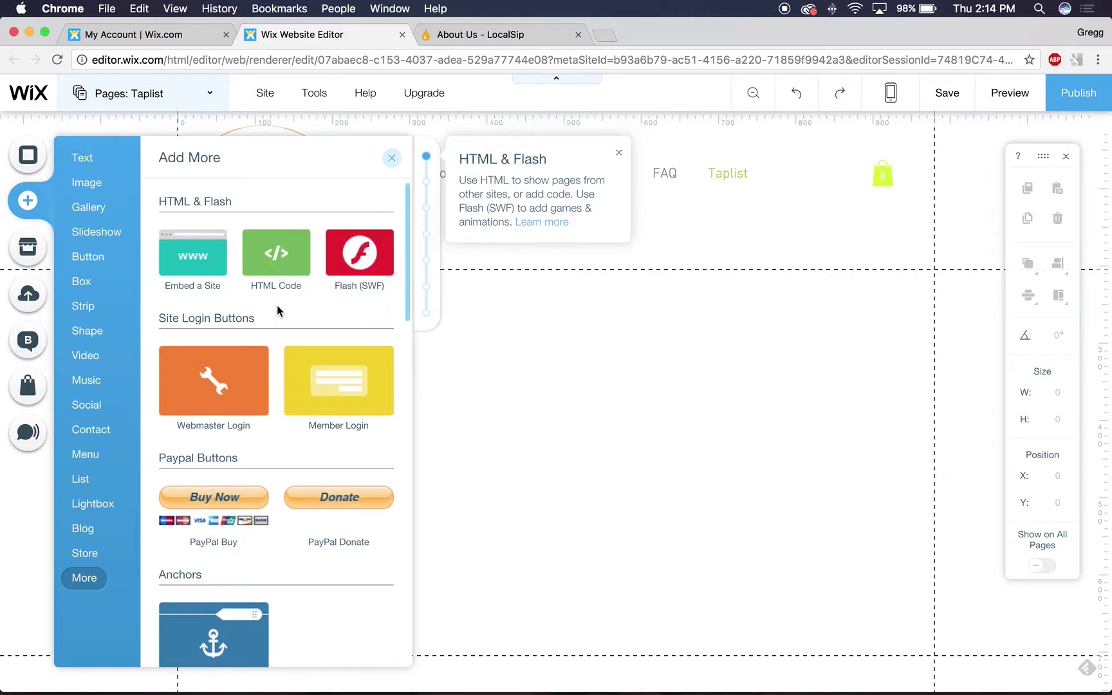
pyautogui.click(285, 271)
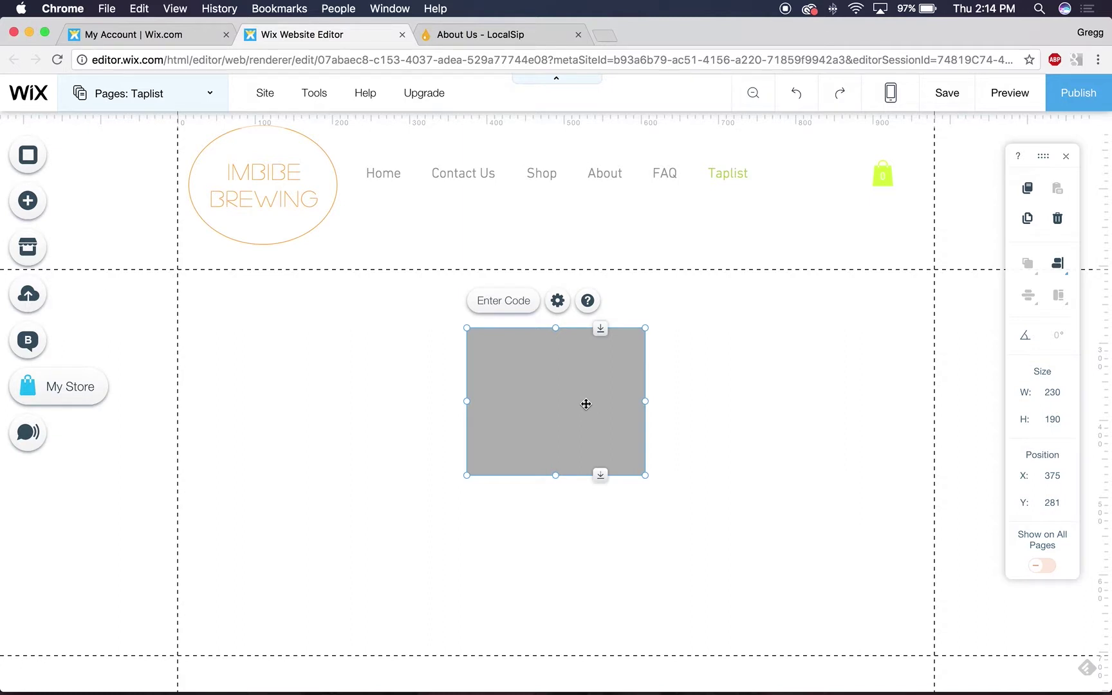
# Step: Move the HTML Code box to the left edge below the header and resize it to 980 x 500
pyautogui.moveTo(519, 360); pyautogui.dragTo(442, 372)
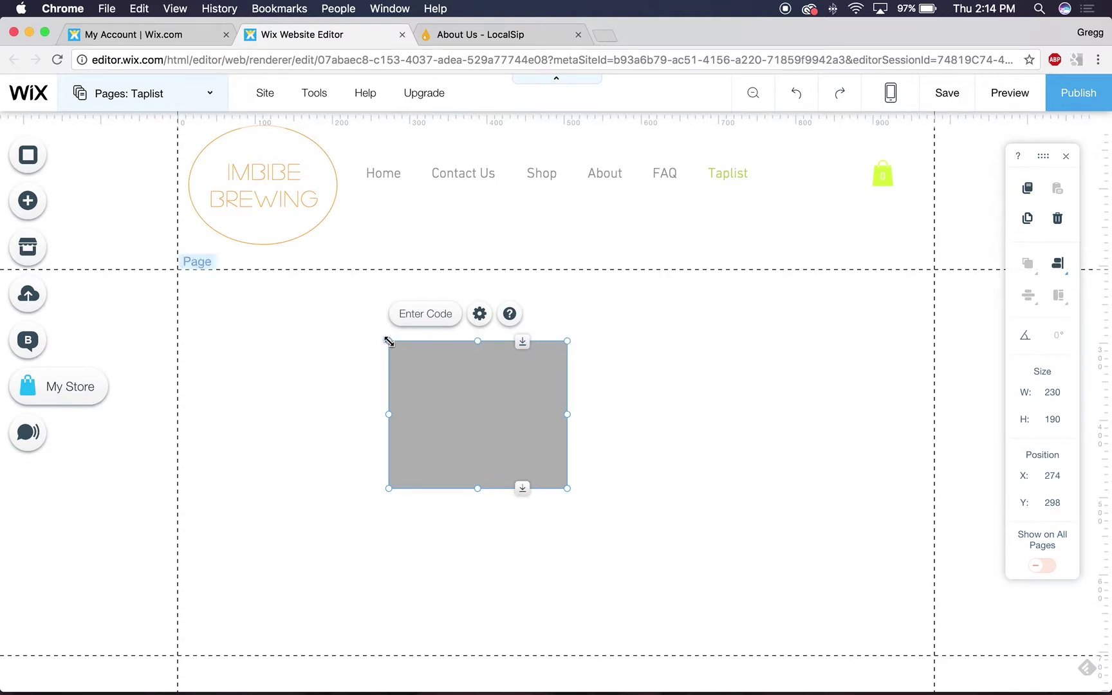
pyautogui.moveTo(389, 342); pyautogui.dragTo(178, 273)
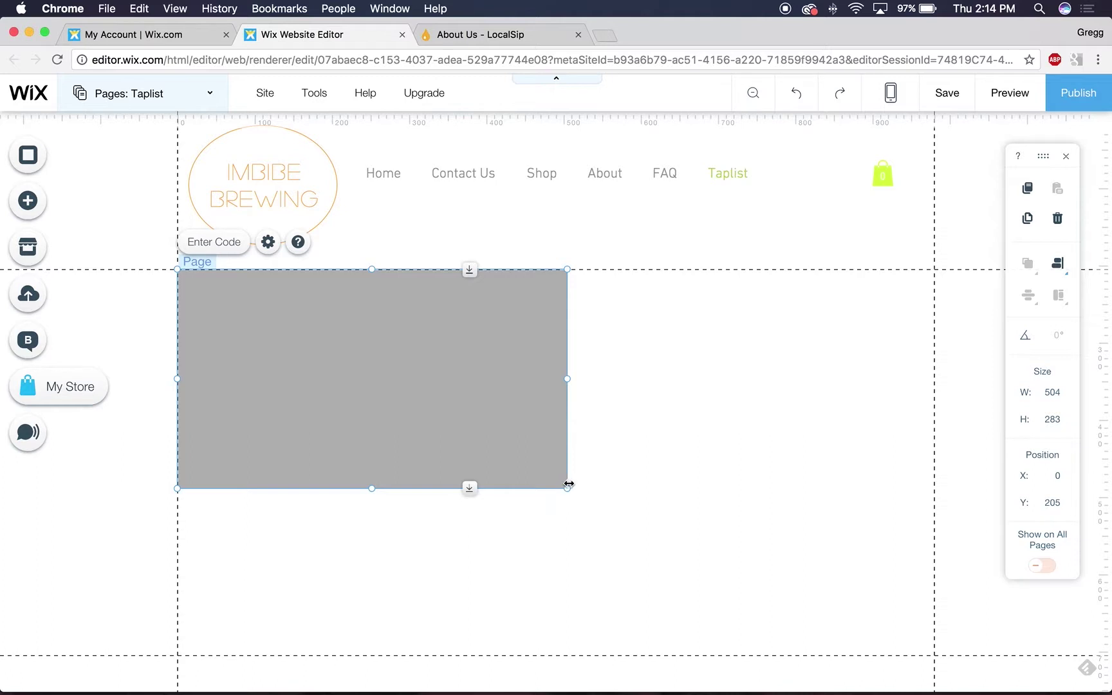
pyautogui.moveTo(566, 488); pyautogui.dragTo(930, 655)
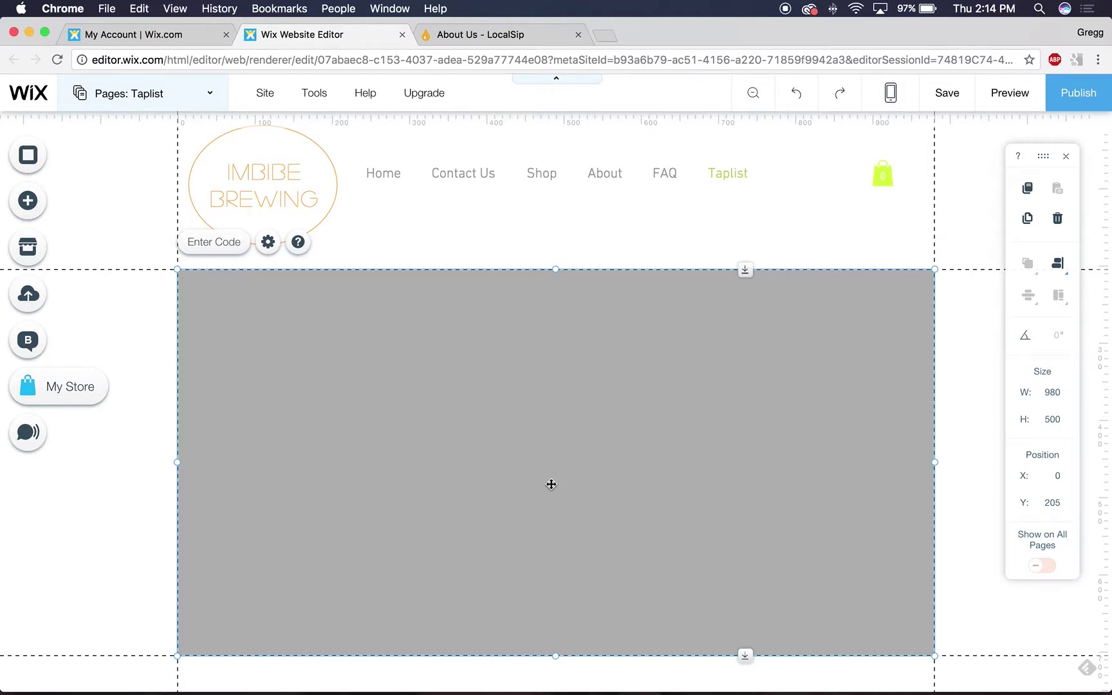
# Step: Go to LocalSip's installation instructions and open the Website Embed section
pyautogui.click(488, 34)
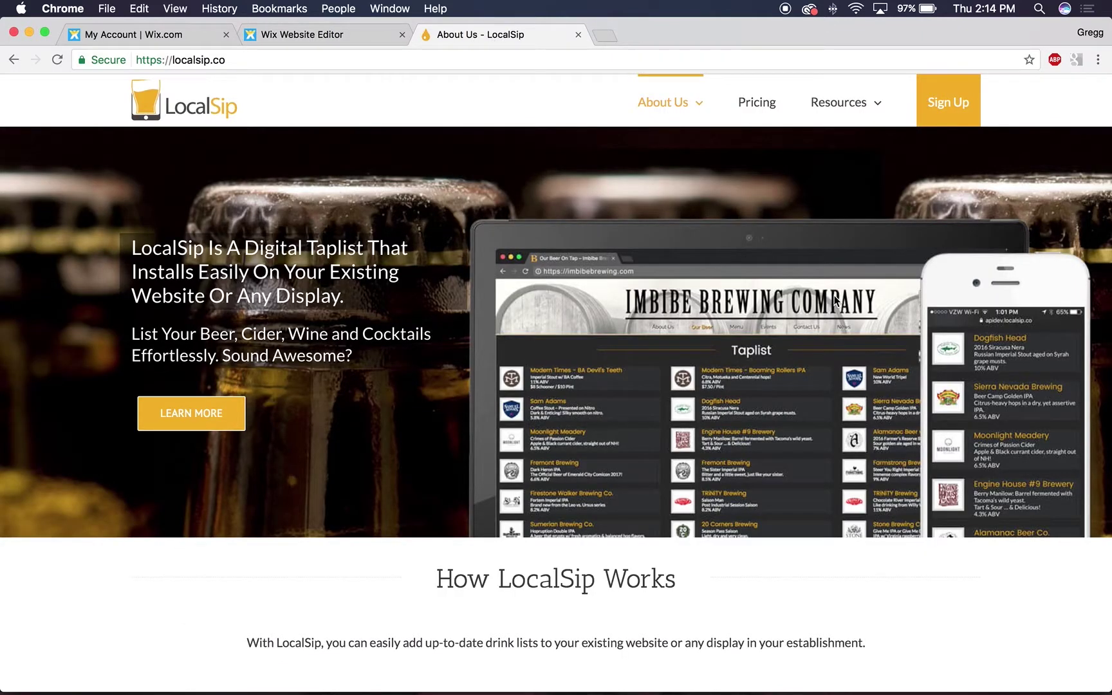
pyautogui.moveTo(867, 107)
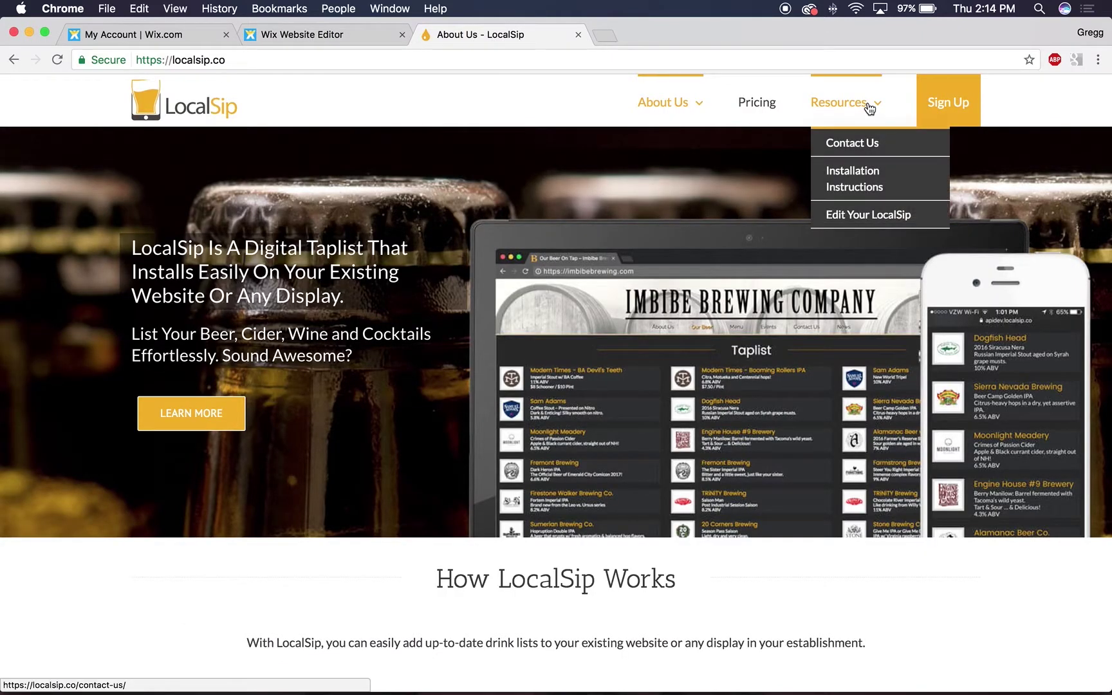
pyautogui.click(853, 180)
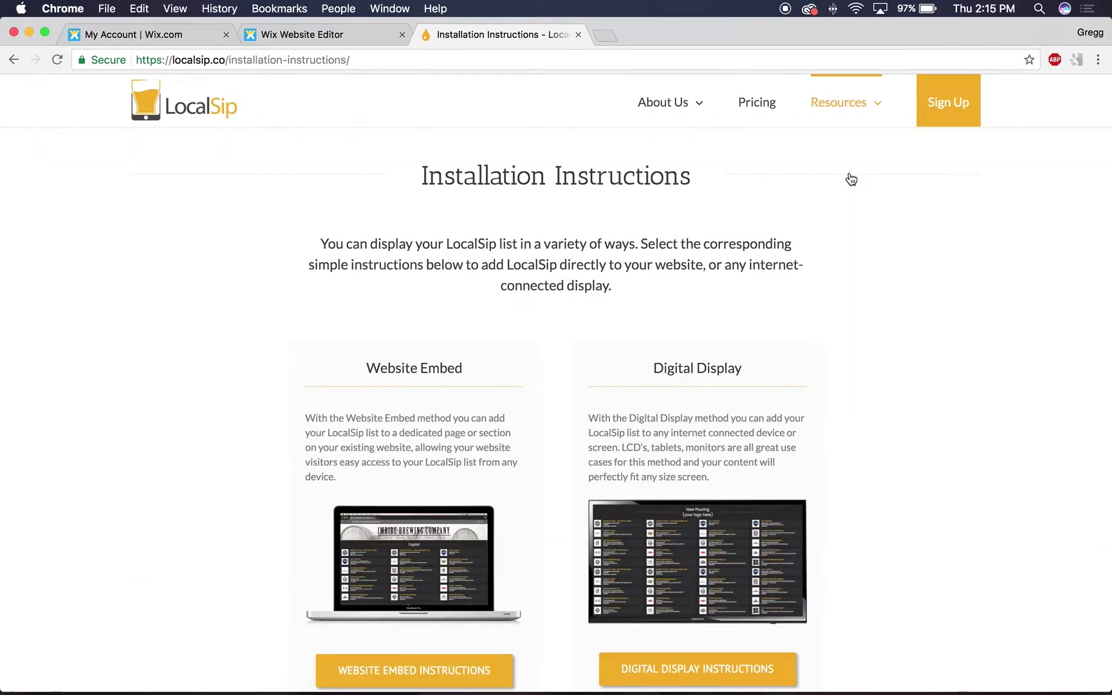
pyautogui.scroll(-5, 895, 318)
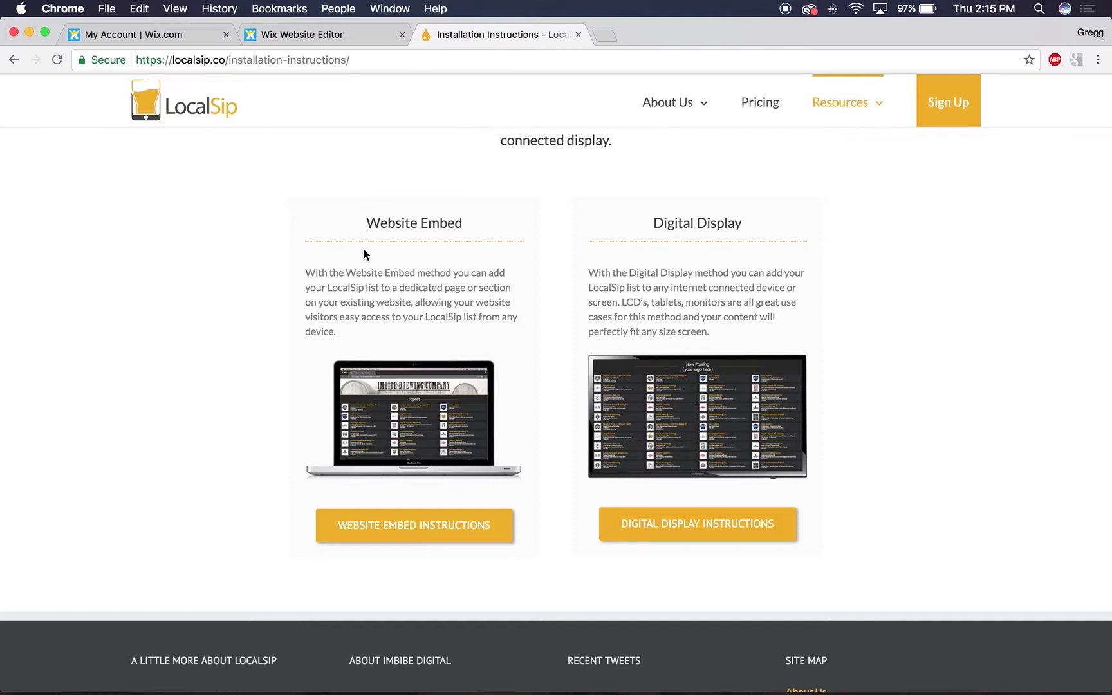
pyautogui.scroll(-1, 381, 294)
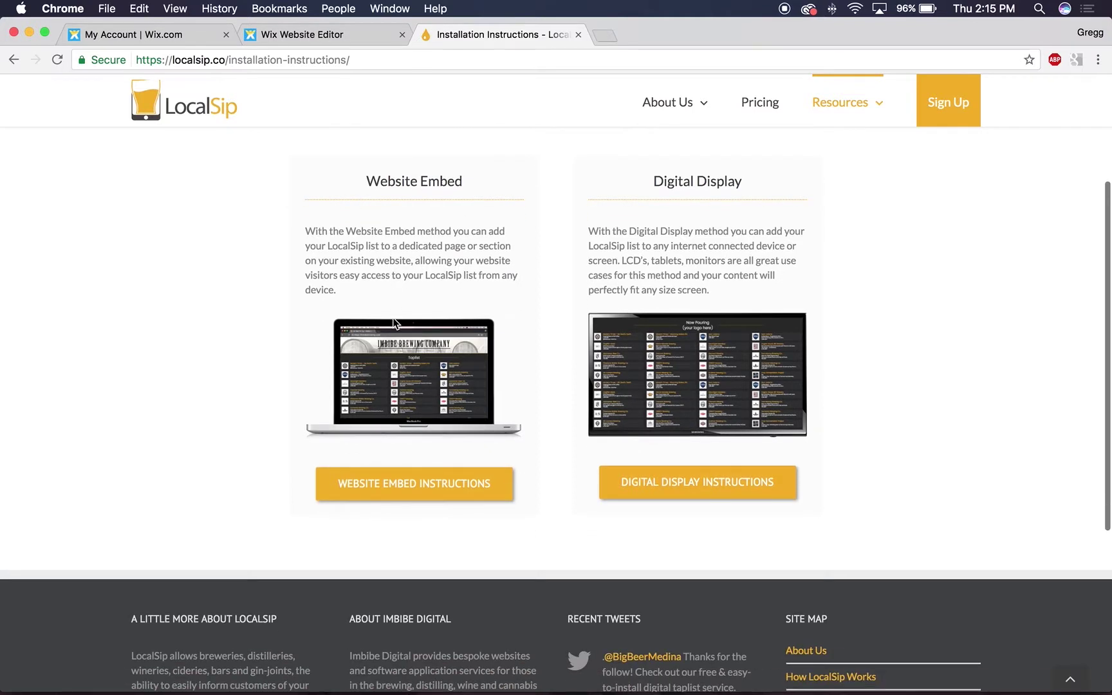
pyautogui.click(414, 484)
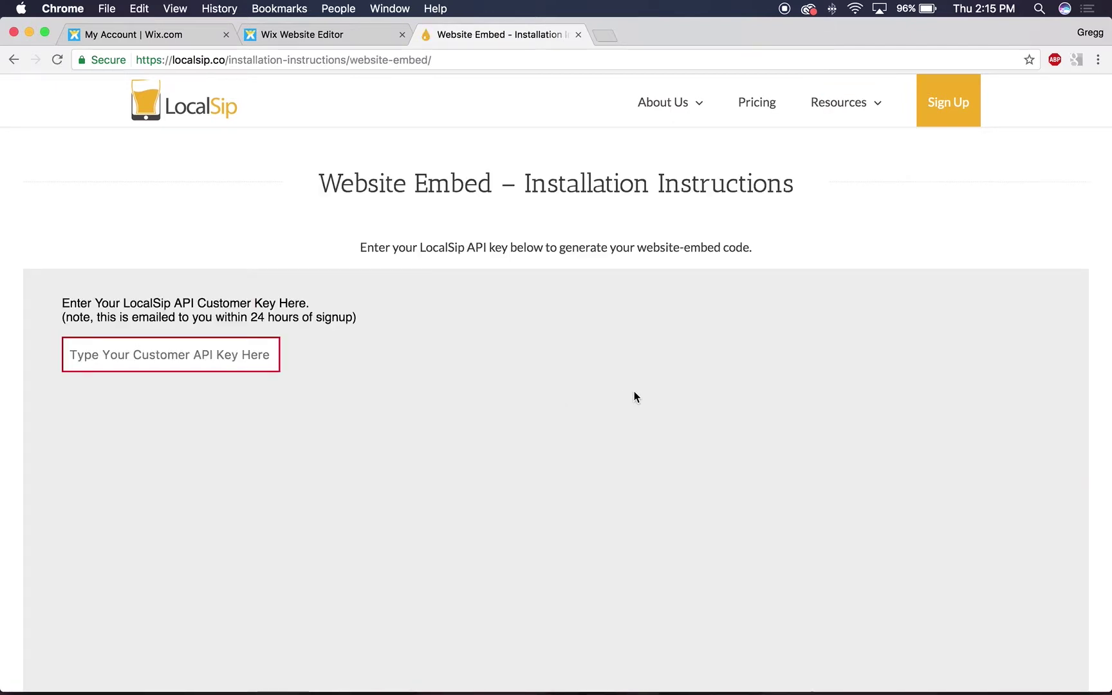
pyautogui.scroll(-1, 634, 396)
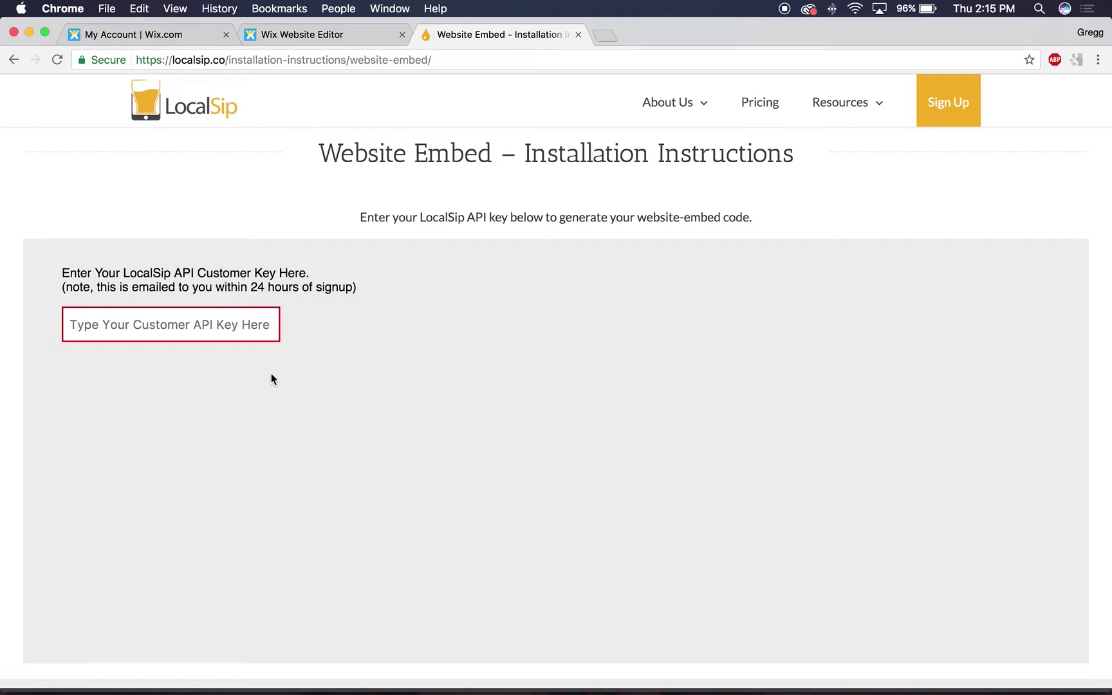
# Step: Enter the brewery's API key and copy the generated LocalSip embed script
pyautogui.click(214, 322)
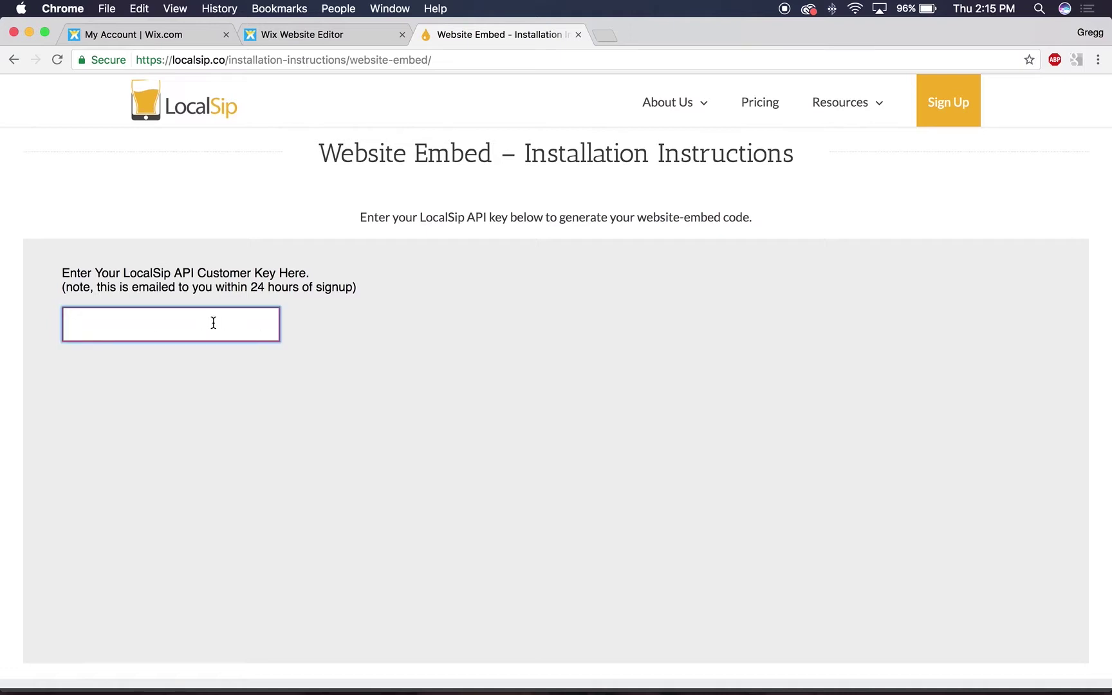
pyautogui.write('imbibe')
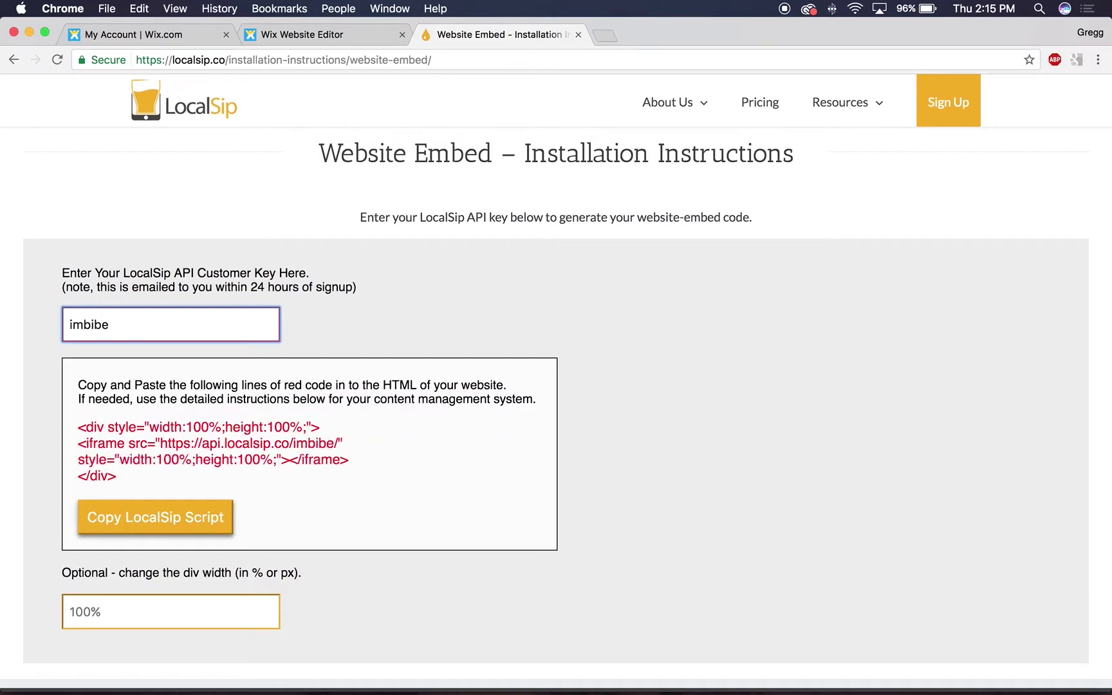
pyautogui.write('-brewing')
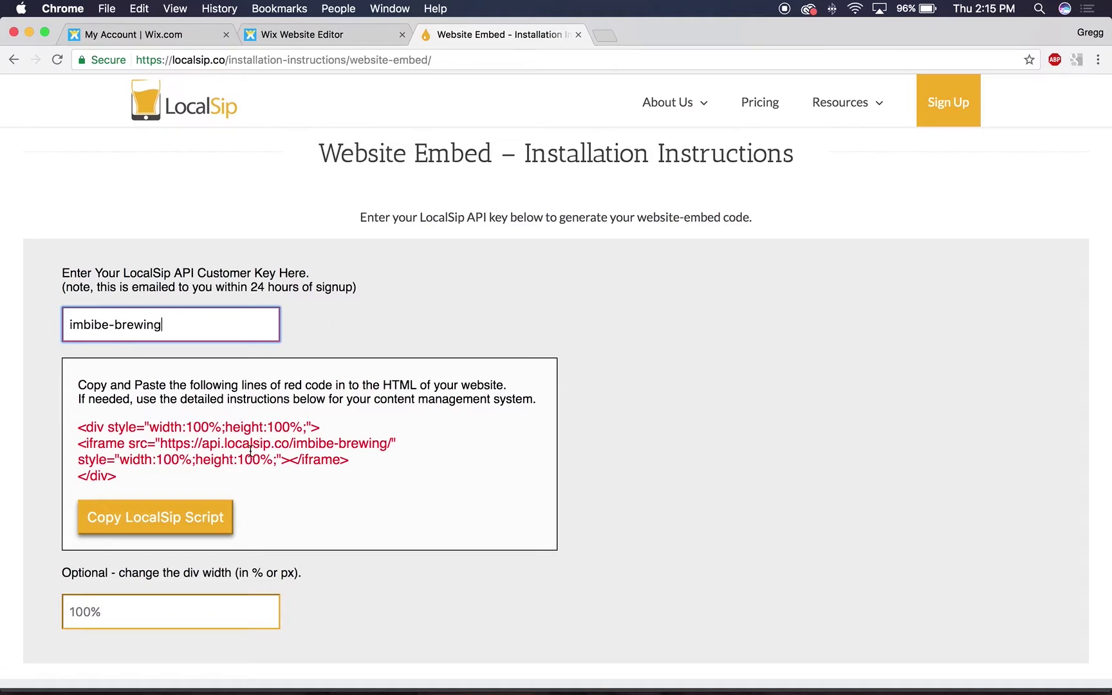
pyautogui.click(157, 515)
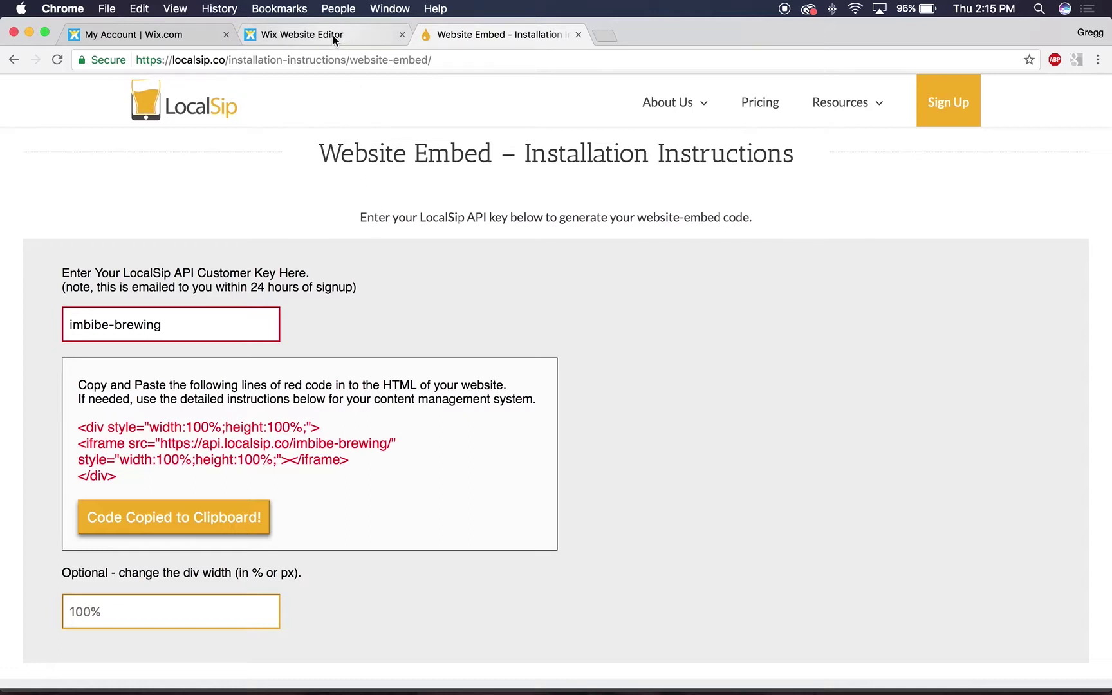
# Step: Paste the LocalSip iframe code into the HTML element's code settings and apply it with Update
pyautogui.click(298, 36)
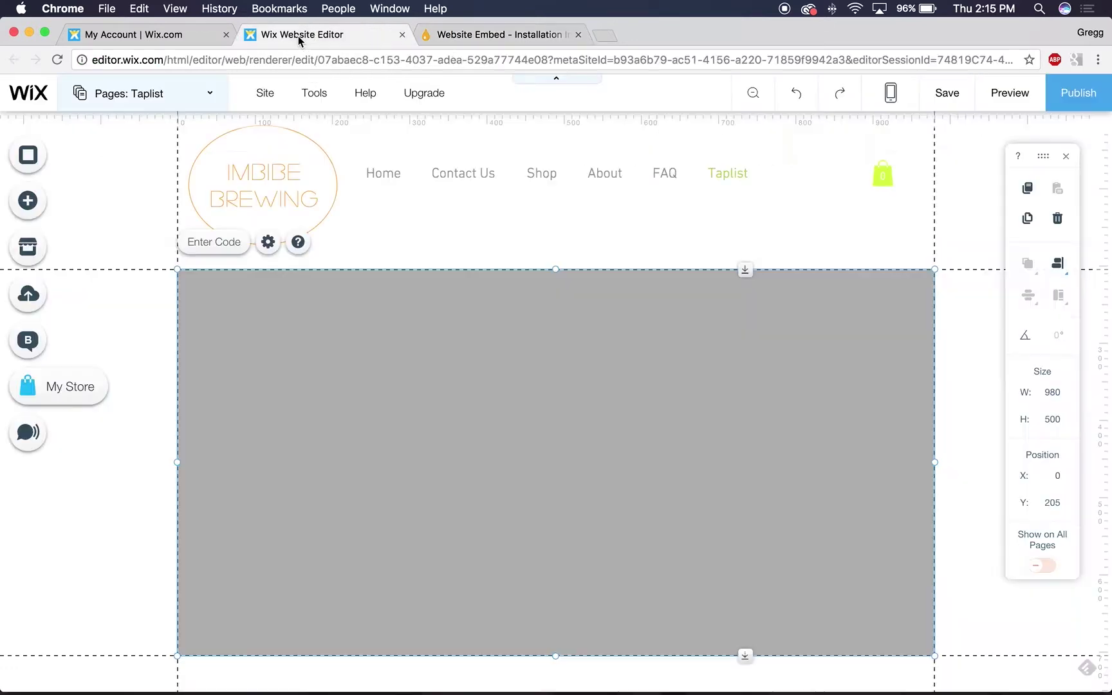
pyautogui.click(232, 252)
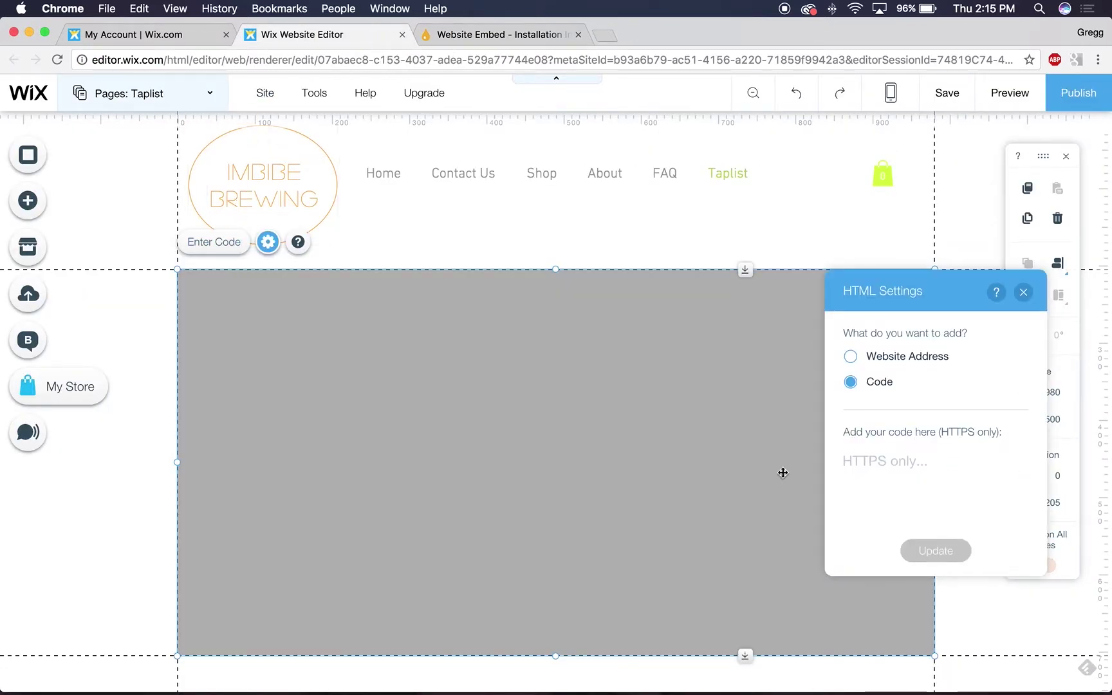
pyautogui.click(886, 461)
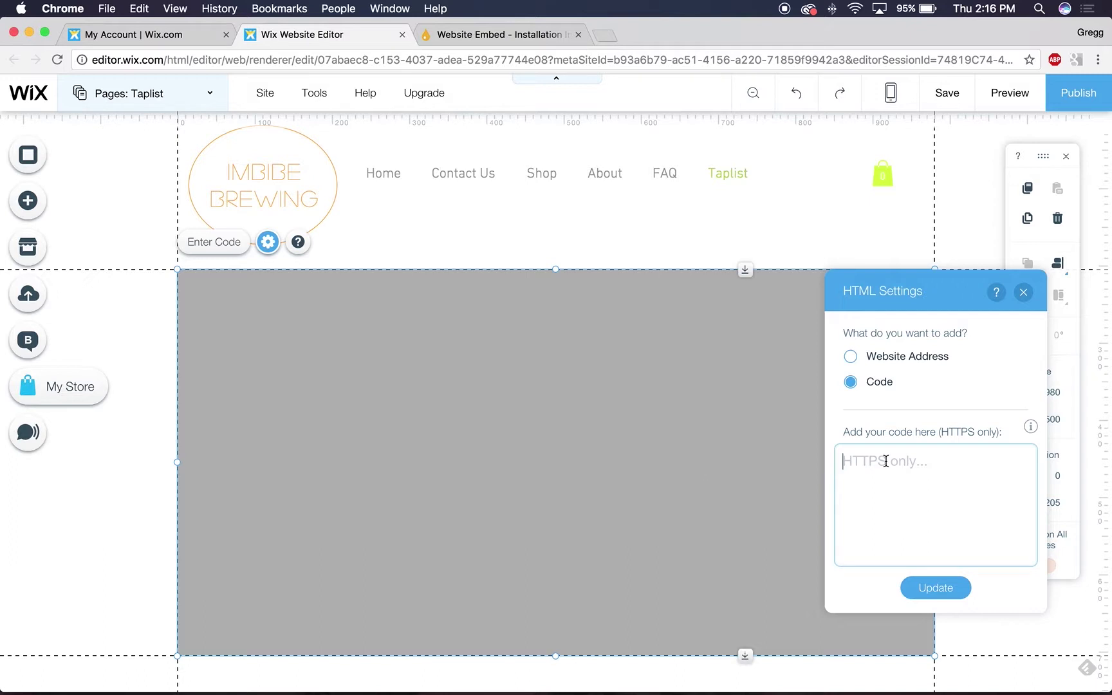
pyautogui.press('super+v')
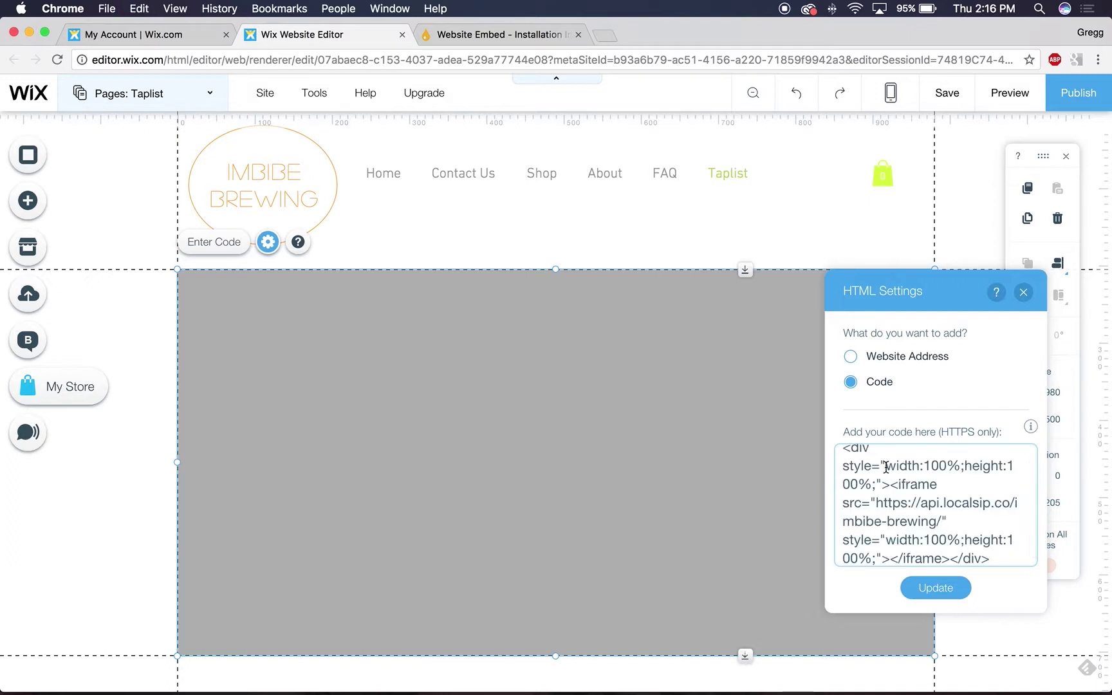
pyautogui.click(499, 35)
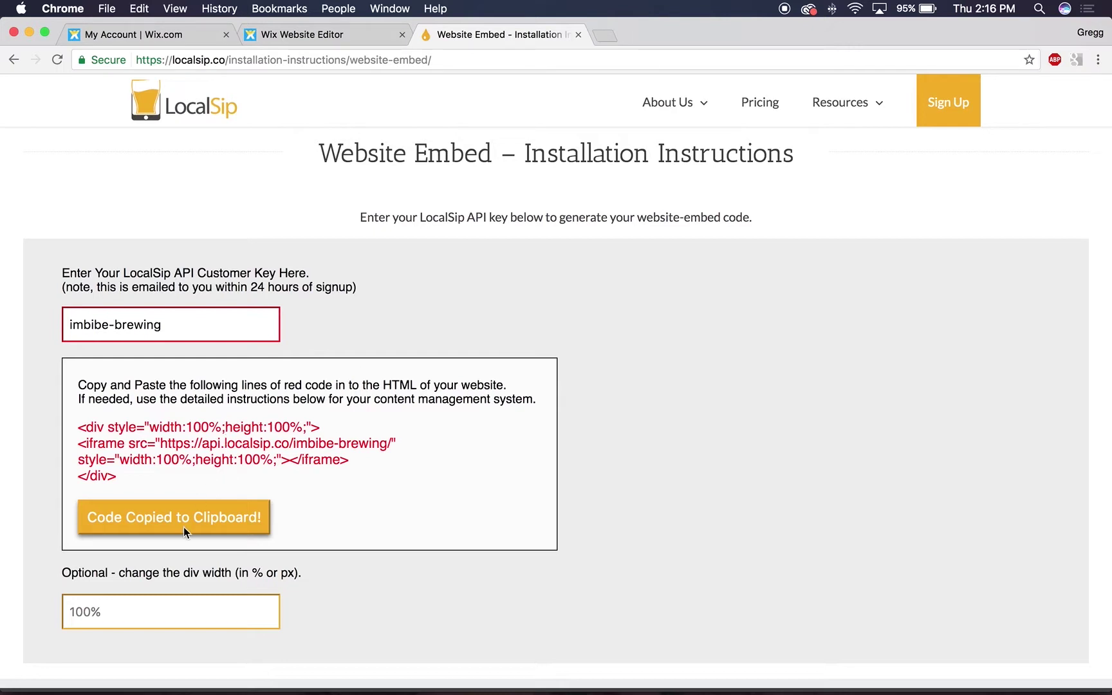
pyautogui.click(308, 38)
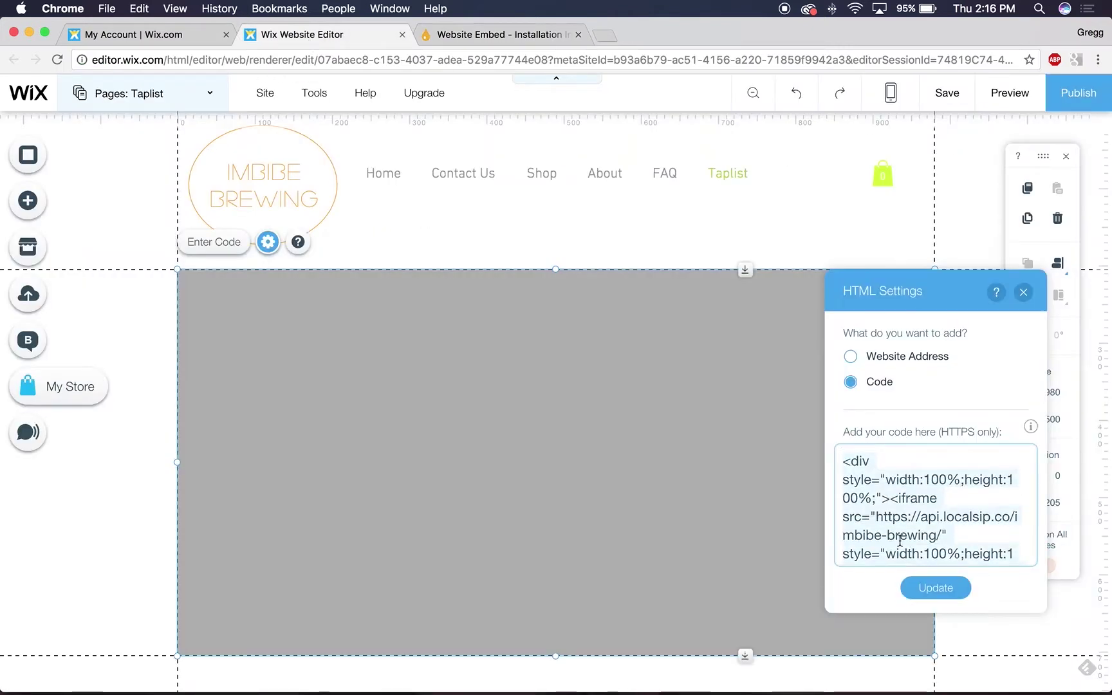
pyautogui.click(931, 592)
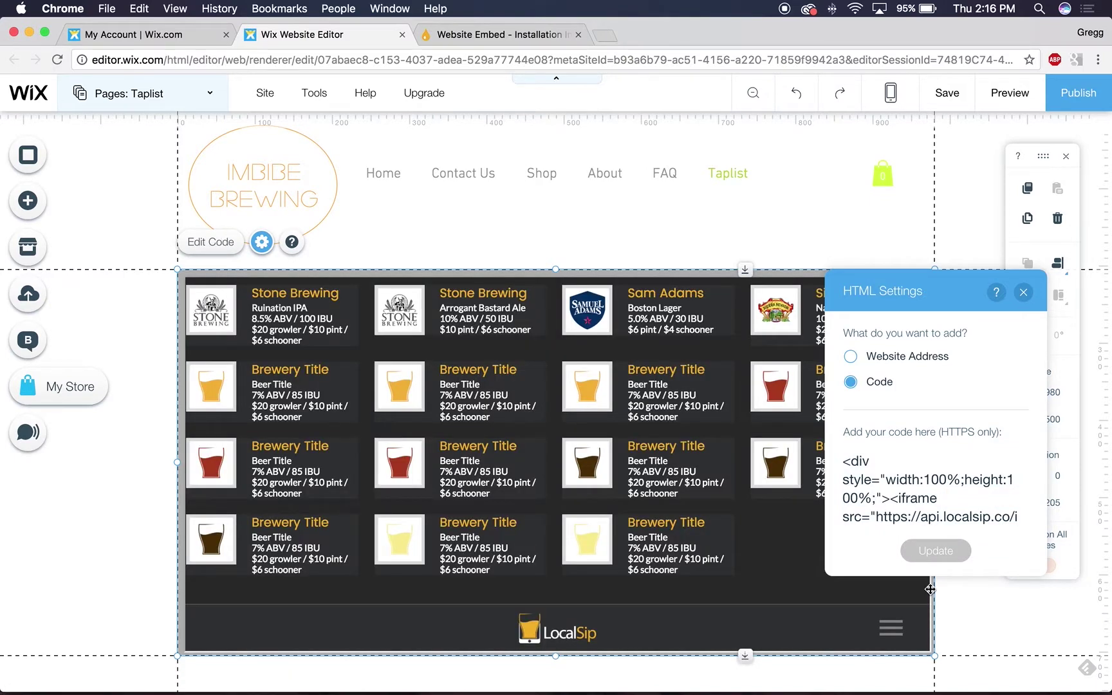
# Step: Close the HTML settings and publish the Imbibe Brewing site, dismissing the confirmation
pyautogui.click(1024, 293)
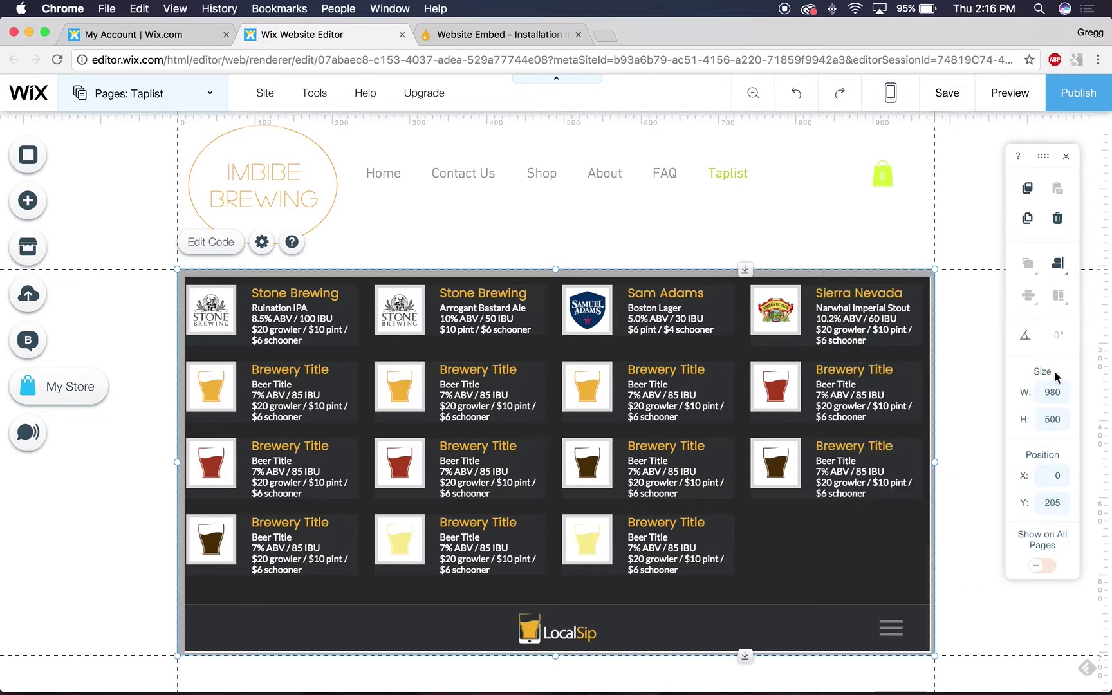
pyautogui.click(1087, 95)
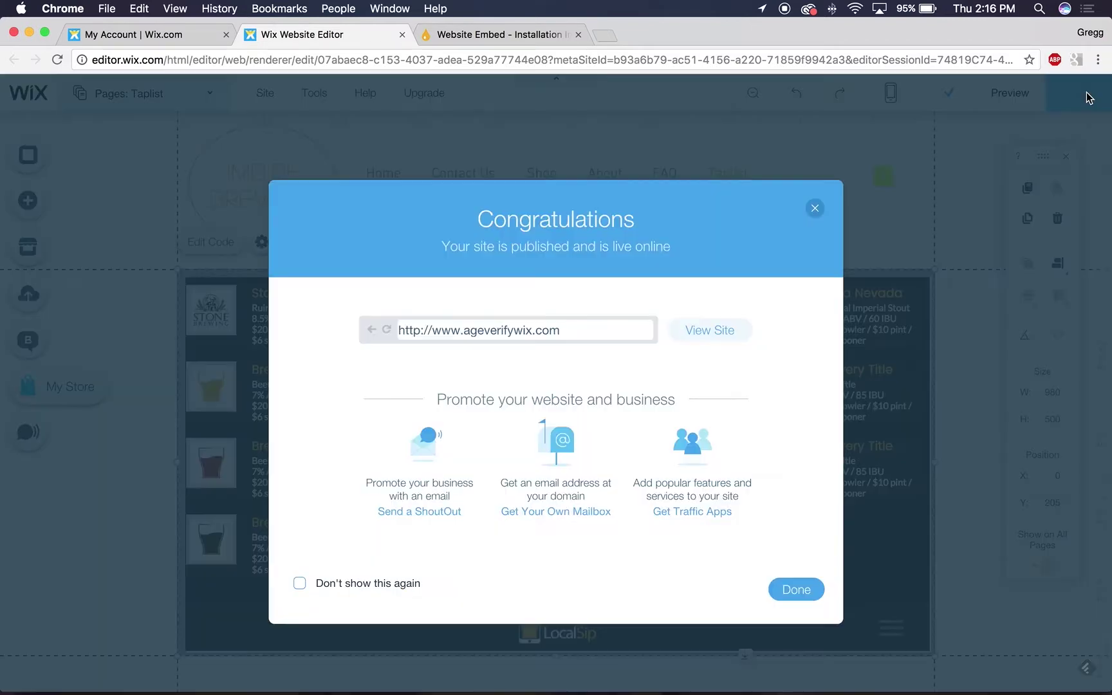
pyautogui.click(798, 588)
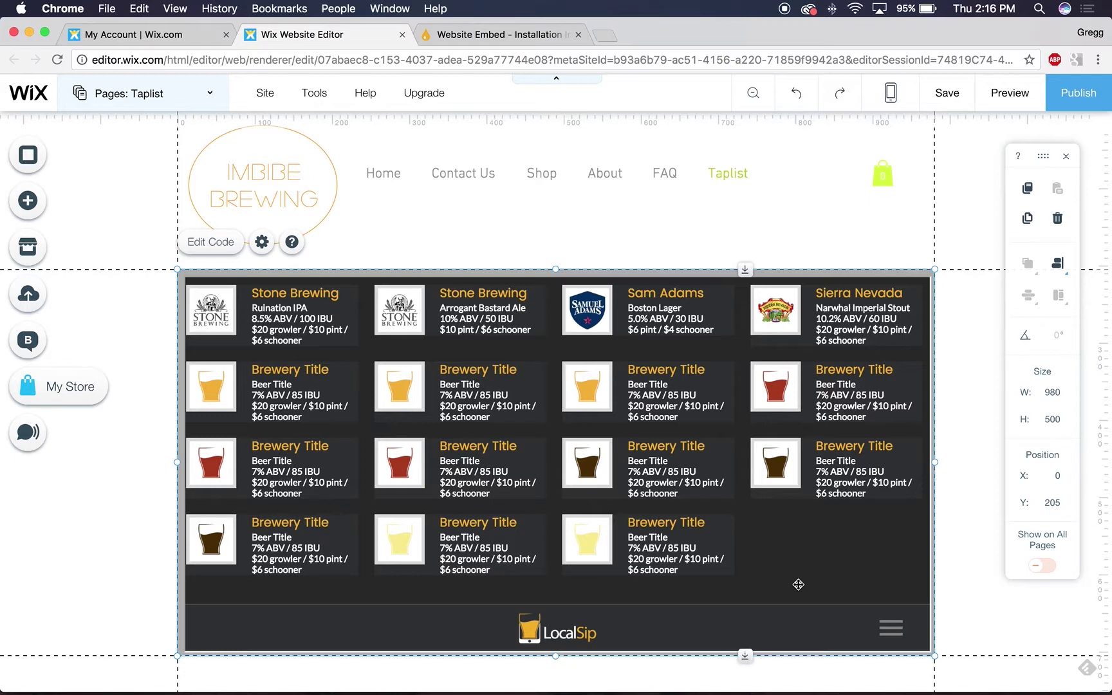
# Step: Preview the Taplist page, scroll through the beer list, and switch to the mobile layout
pyautogui.click(1021, 97)
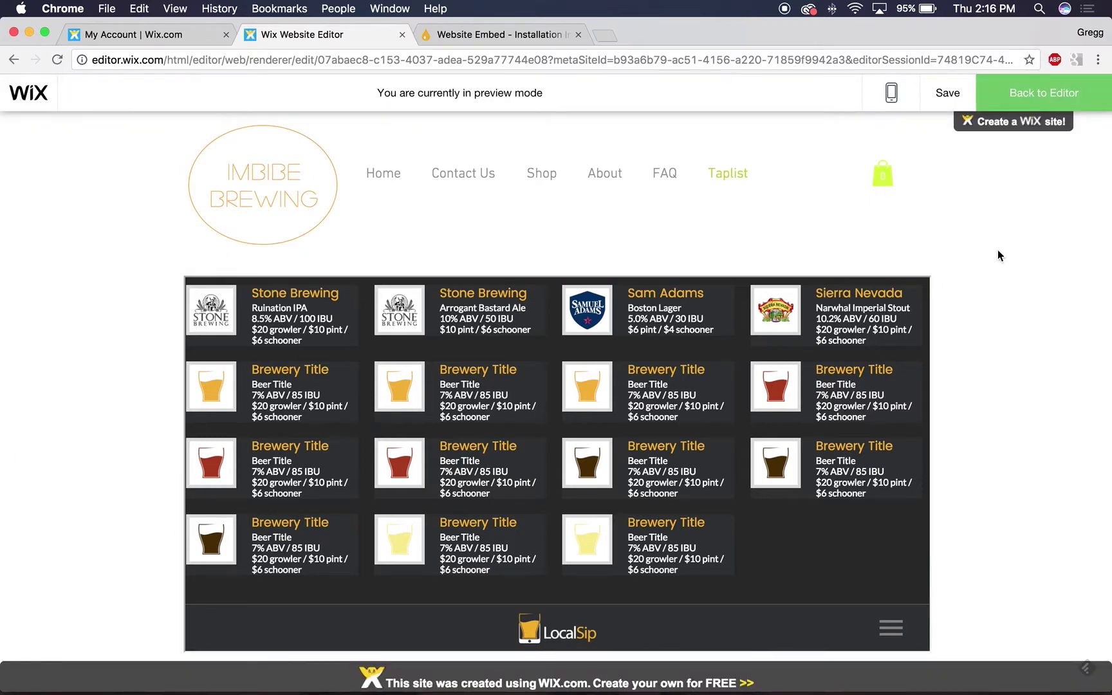
pyautogui.scroll(-1, 999, 255)
pyautogui.scroll(-1, 998, 251)
pyautogui.scroll(1, 998, 251)
pyautogui.scroll(-1, 998, 251)
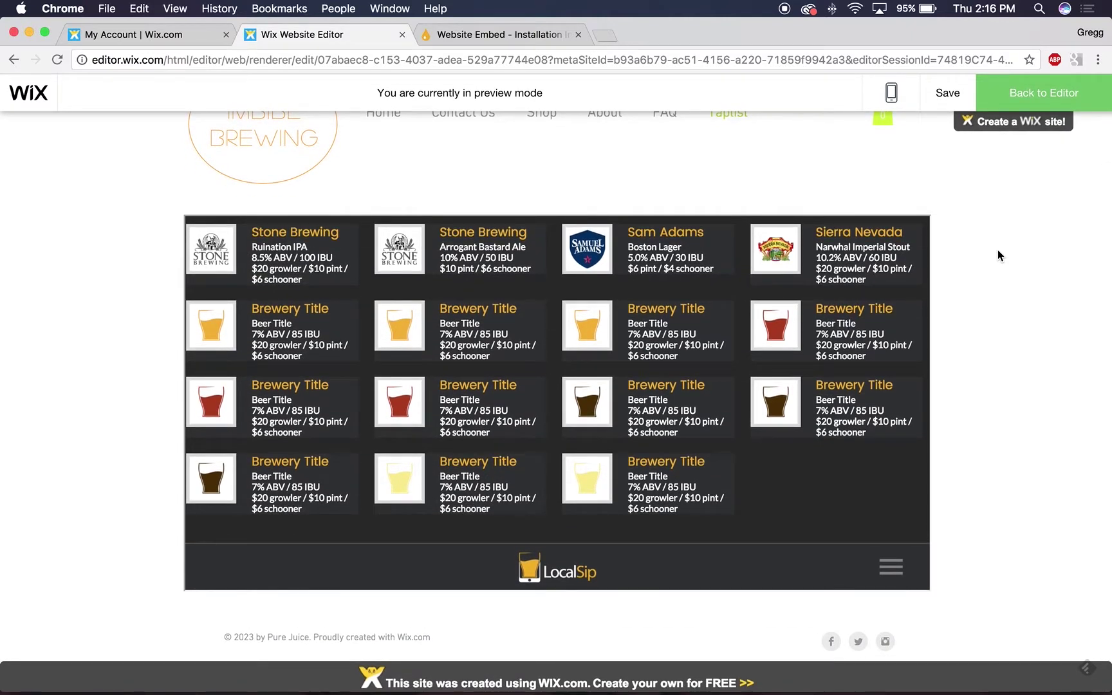
pyautogui.scroll(2, 998, 250)
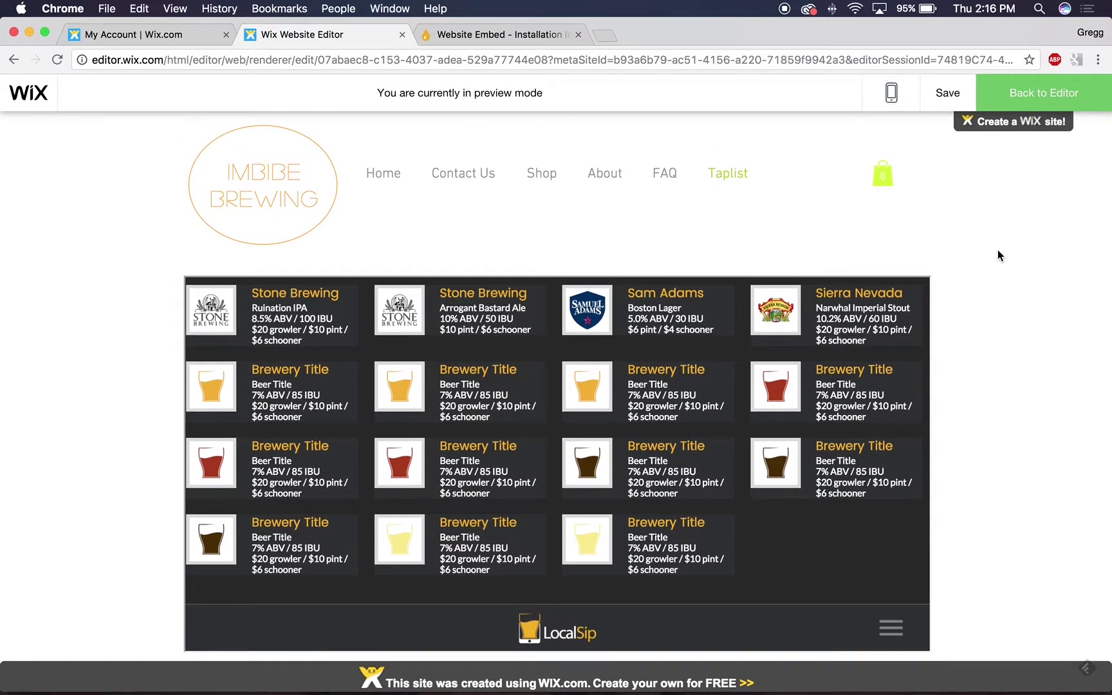
pyautogui.click(896, 92)
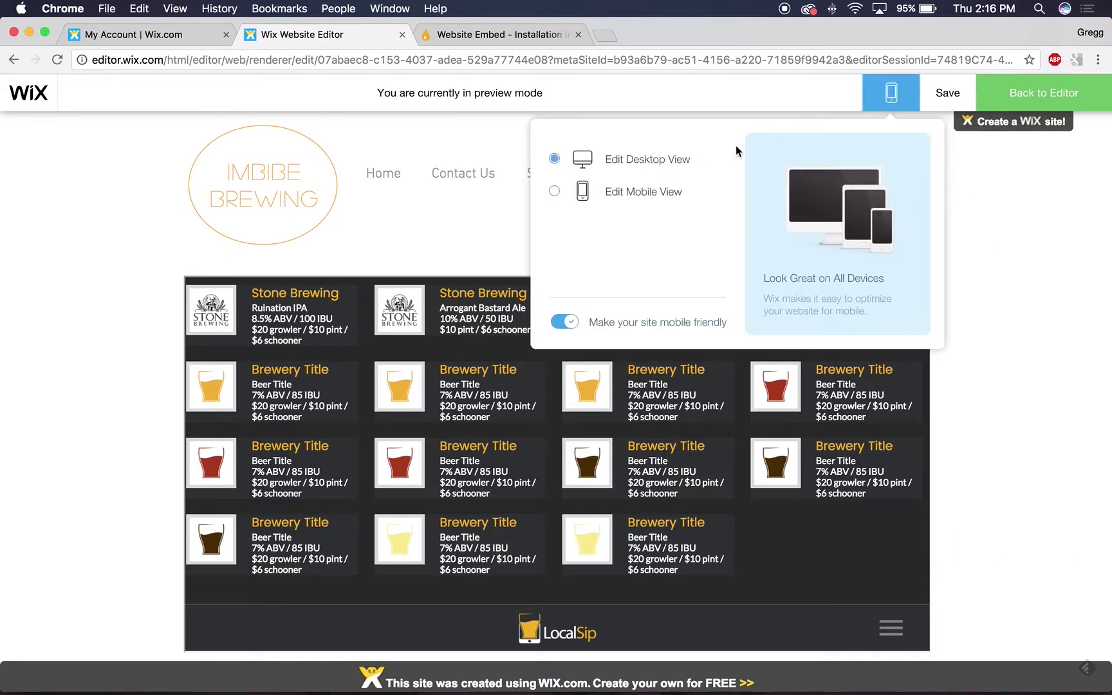
pyautogui.click(624, 193)
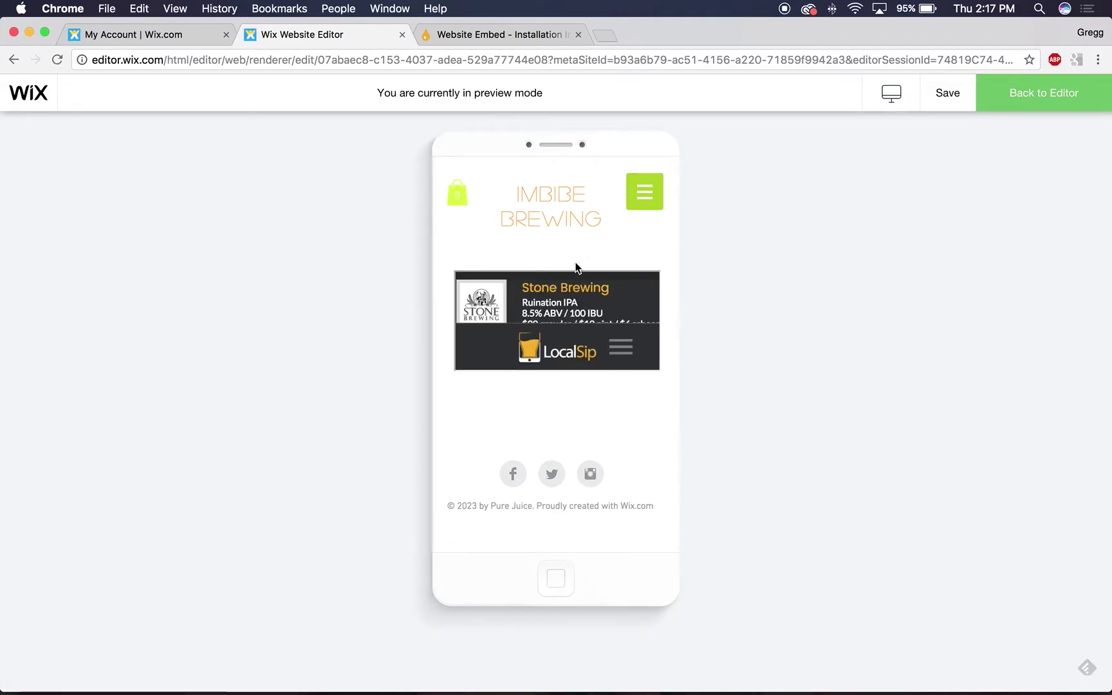
# Step: Back in the editor, widen the mobile taplist embed to the phone's full 320 width
pyautogui.click(1048, 97)
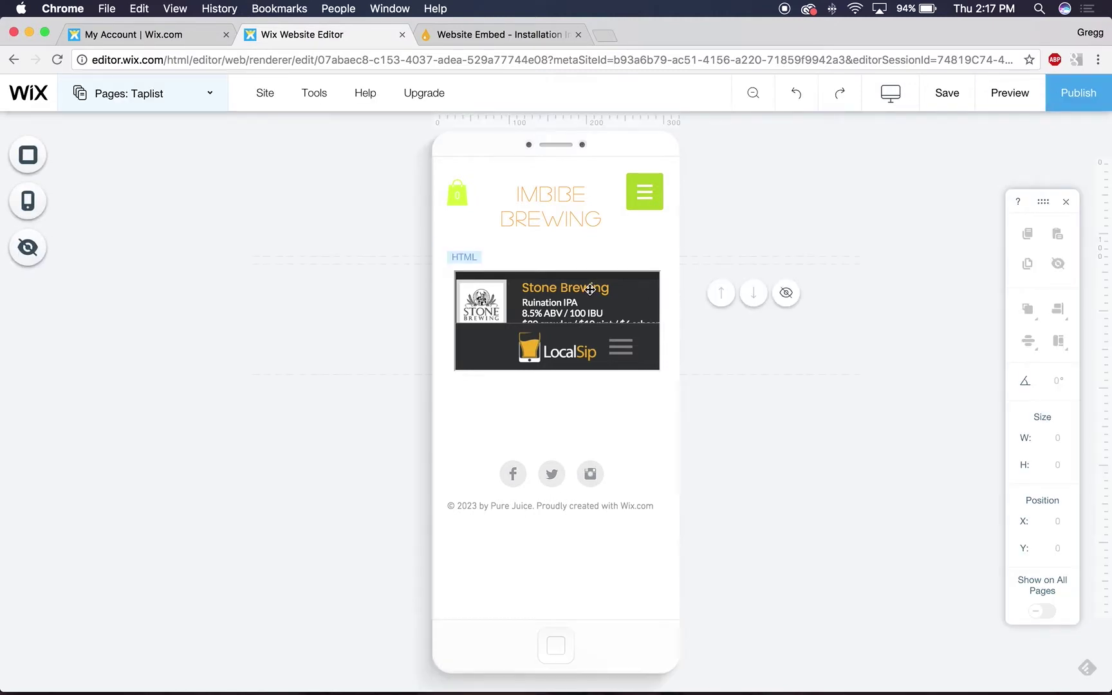
pyautogui.click(590, 290)
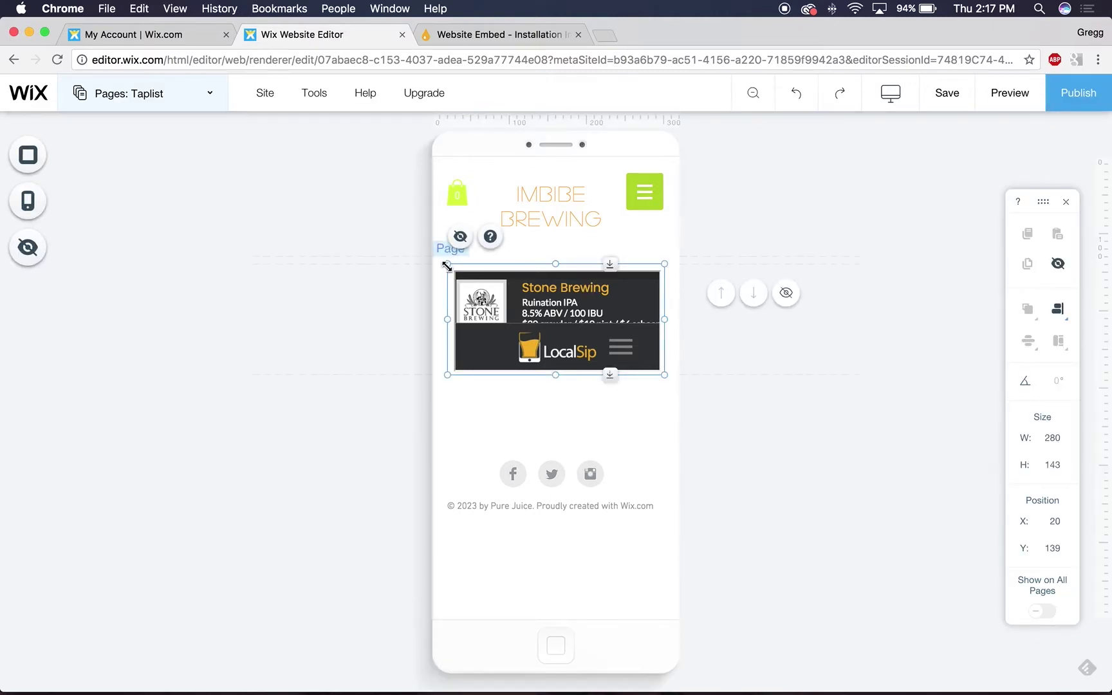
pyautogui.moveTo(447, 266); pyautogui.dragTo(432, 262)
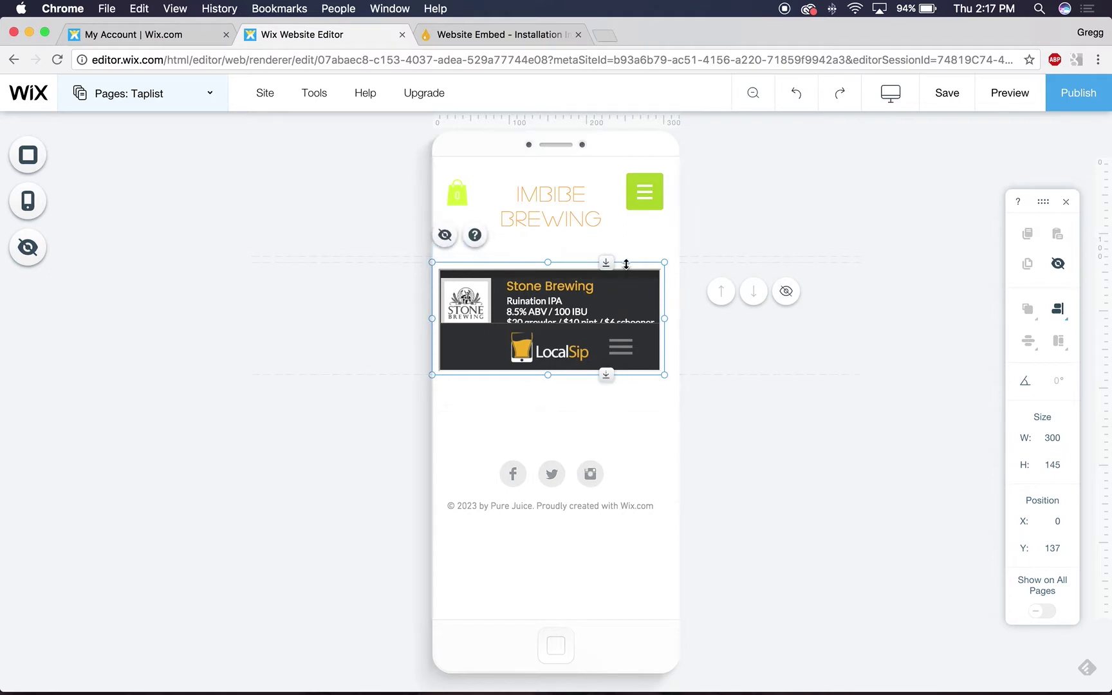
pyautogui.moveTo(667, 262); pyautogui.dragTo(680, 255)
# Step: Set the embed's height to 480 and republish the site
pyautogui.moveTo(555, 374); pyautogui.dragTo(525, 608)
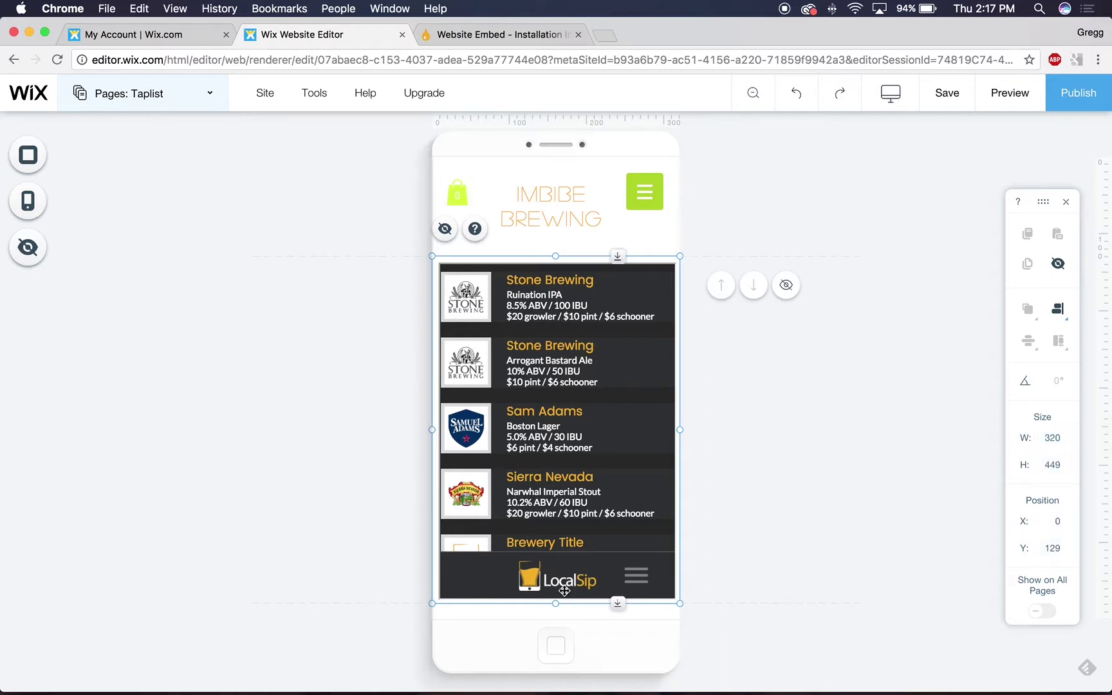
pyautogui.moveTo(556, 604)
pyautogui.mouseDown()
pyautogui.moveTo(556, 589)
pyautogui.moveTo(556, 614)
pyautogui.mouseUp()
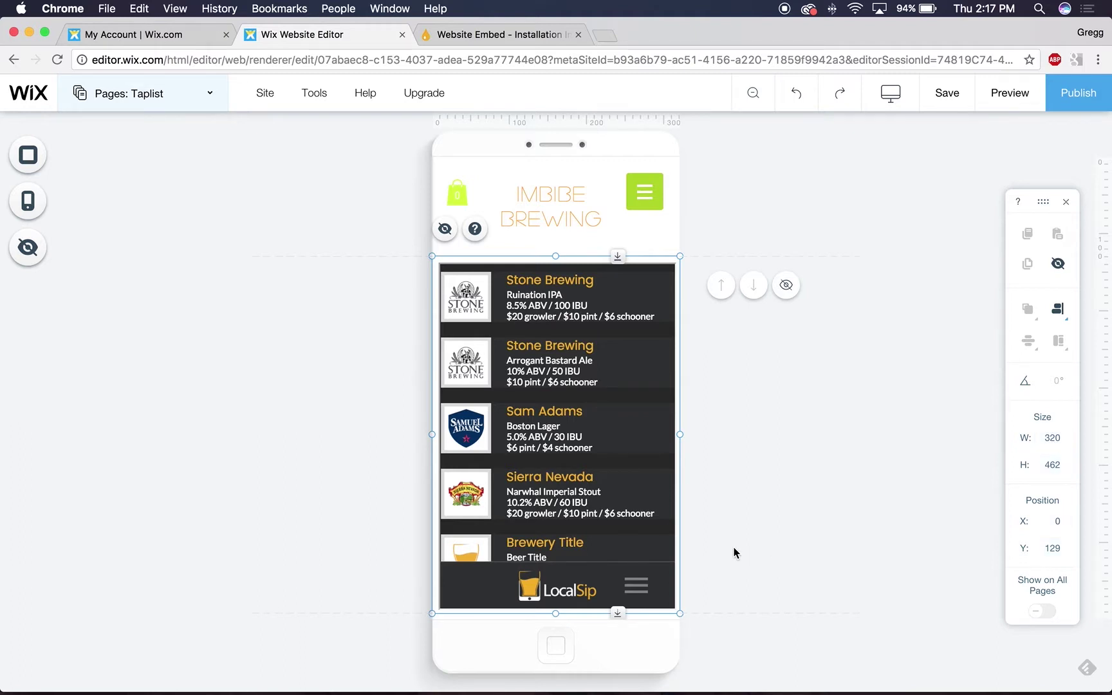
pyautogui.moveTo(556, 614); pyautogui.dragTo(555, 625)
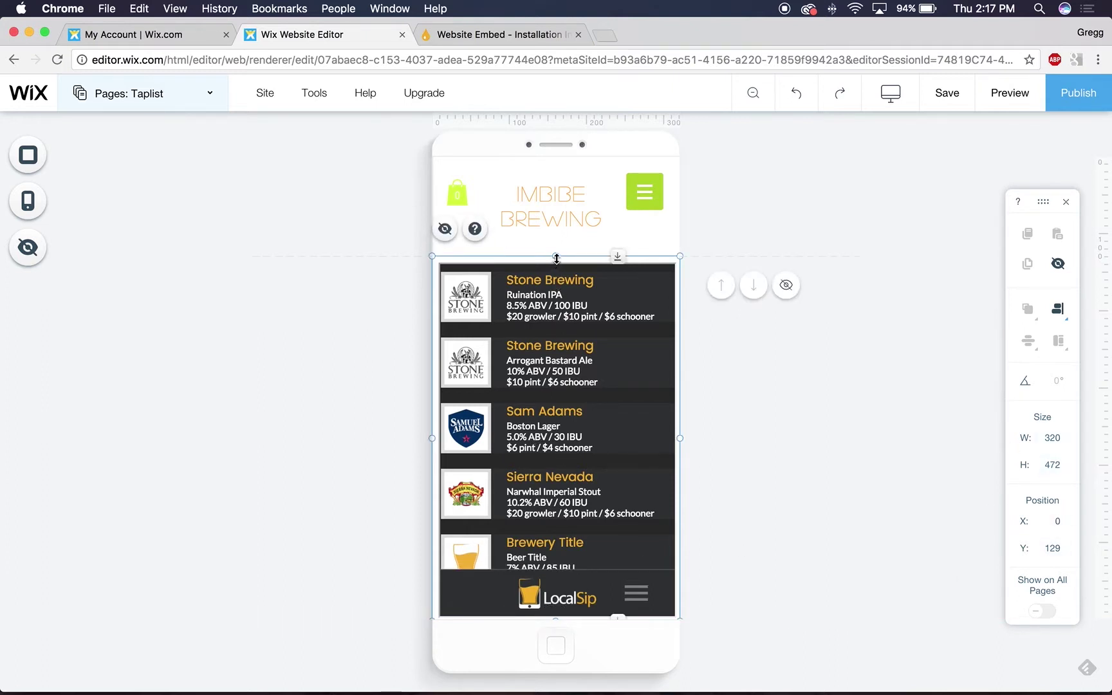
pyautogui.moveTo(555, 256); pyautogui.dragTo(556, 250)
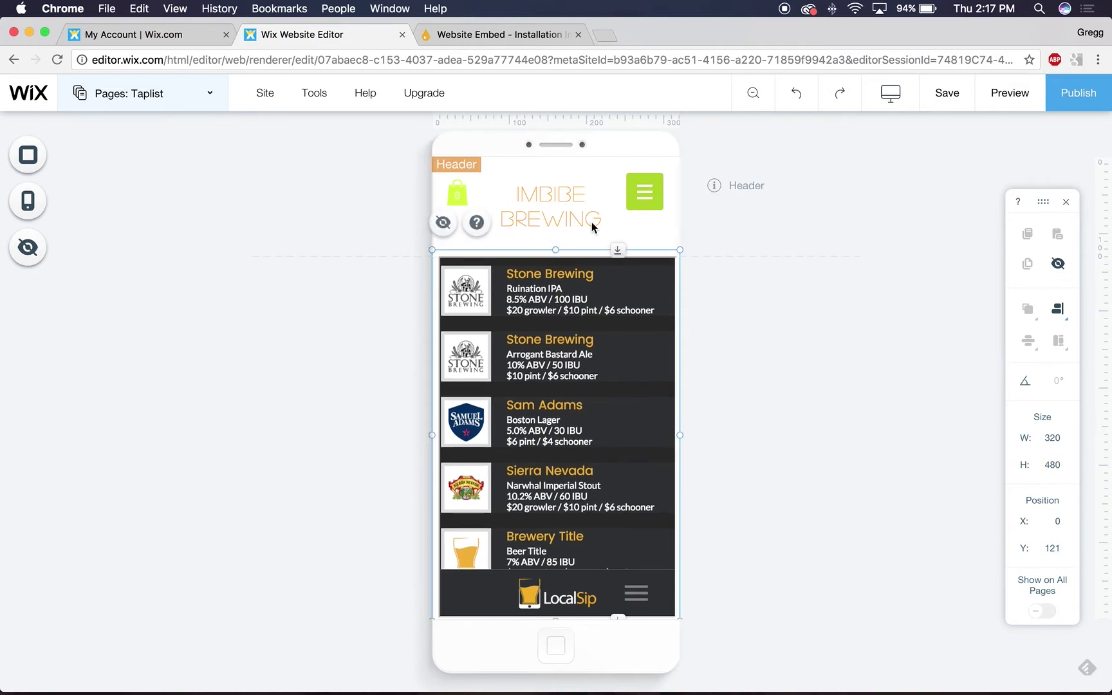
pyautogui.click(1081, 92)
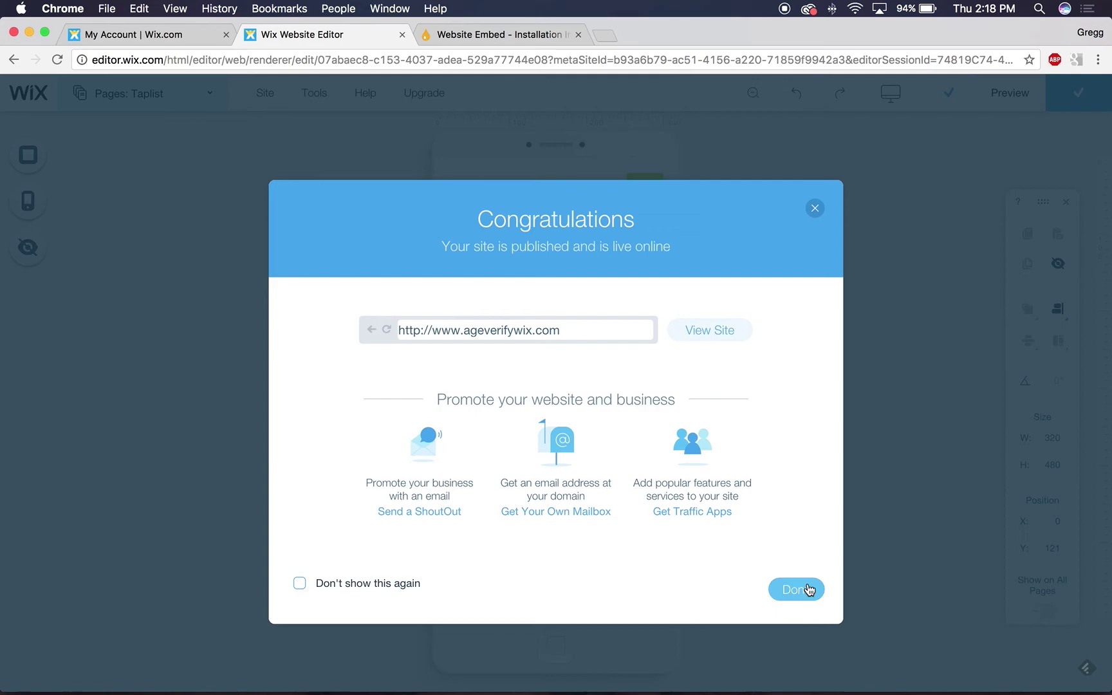
pyautogui.click(796, 590)
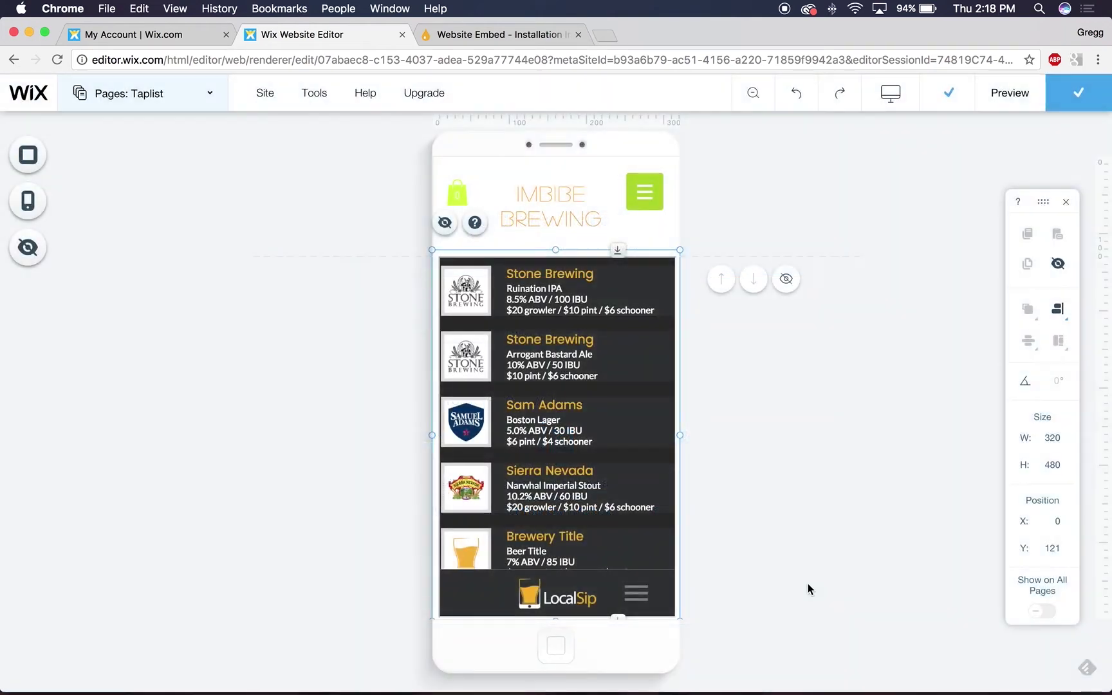